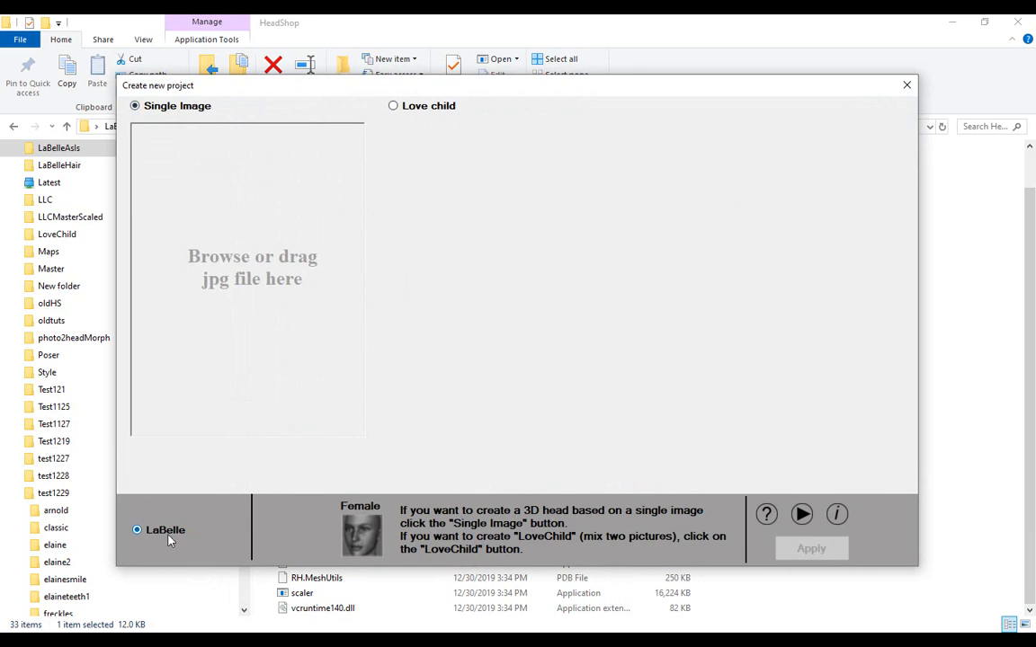
Load the freckled girl's portrait 4574059f31ca289ddfbc4006f1ae1ce56 as the single source image.
{"action": "left_click", "coordinate": [235, 276]}
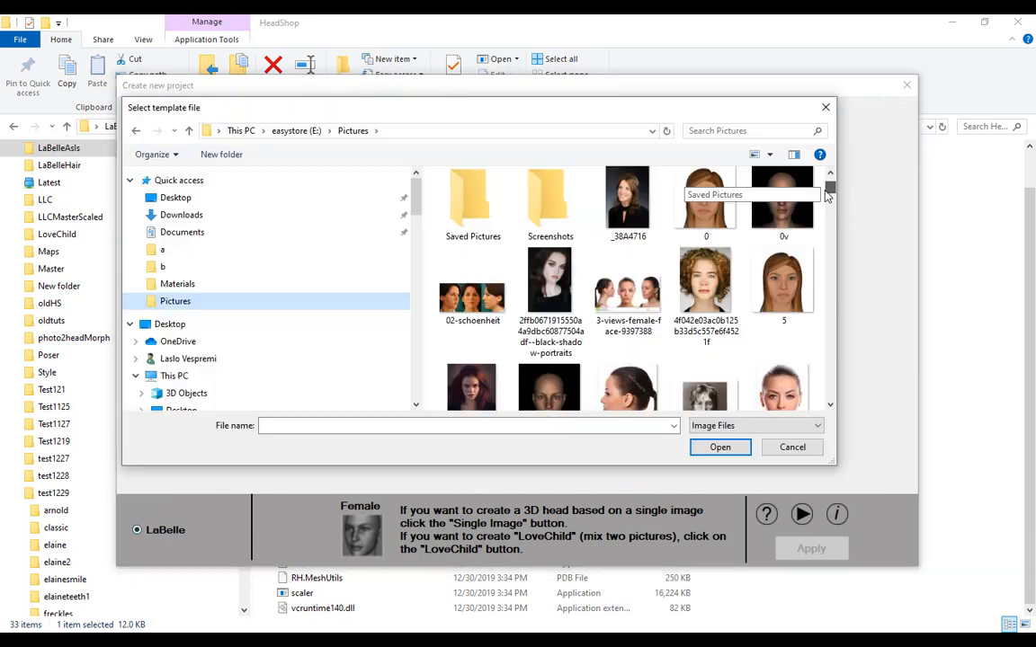
{"action": "left_click_drag", "start_coordinate": [828, 193], "coordinate": [832, 231]}
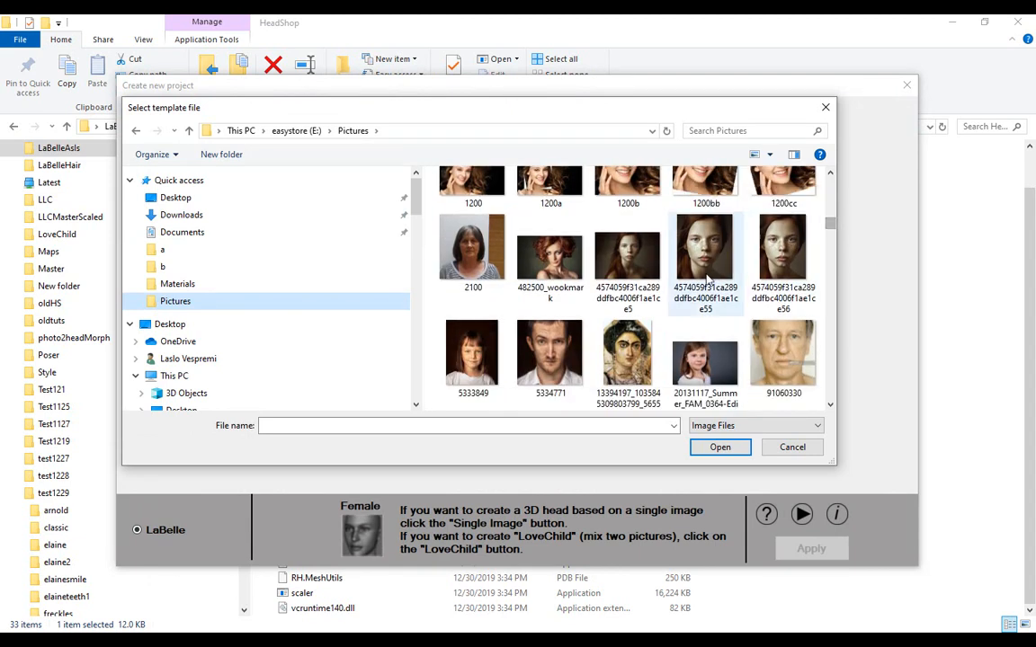
{"action": "double_click", "coordinate": [767, 258]}
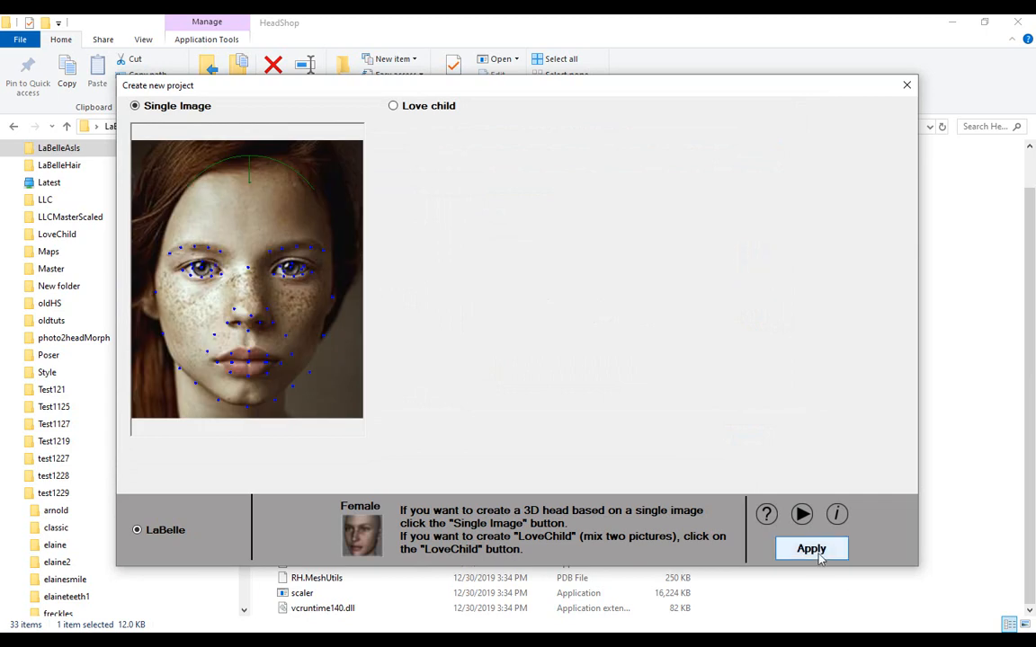
Switch the project to Love child mode and load portrait 4574059f31ca289ddfbc4006f1ae1ce56 as the first parent image.
{"action": "left_click", "coordinate": [393, 107]}
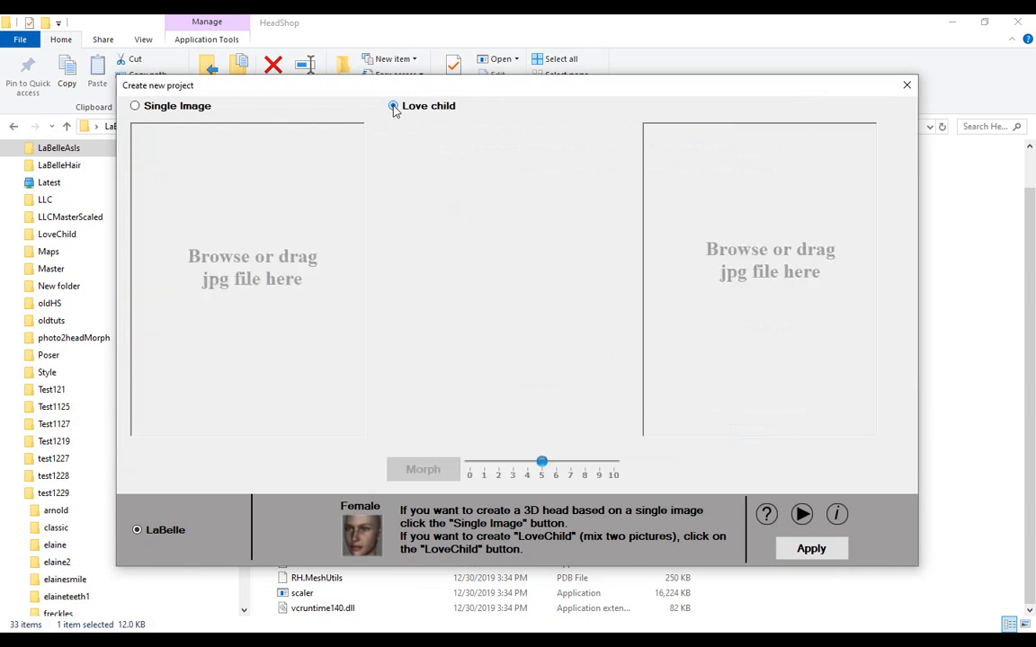
{"action": "left_click", "coordinate": [248, 274]}
{"action": "left_click_drag", "start_coordinate": [833, 191], "coordinate": [834, 223]}
{"action": "left_click", "coordinate": [785, 294]}
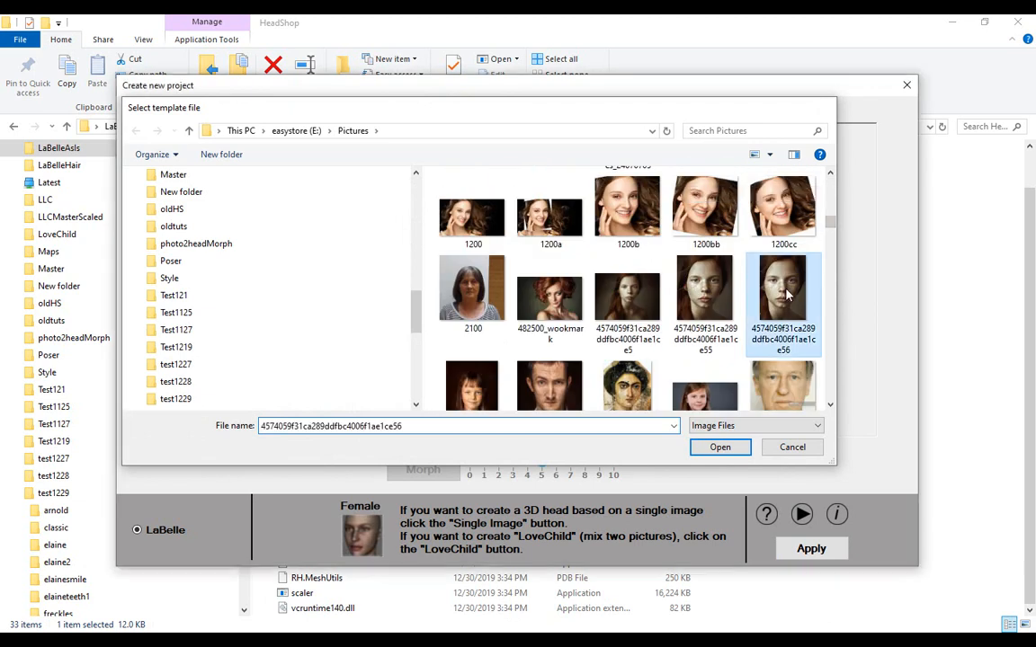
{"action": "double_click", "coordinate": [785, 294]}
Load the frontal portrait of the short-haired young man as the second parent image.
{"action": "left_click", "coordinate": [742, 335]}
{"action": "left_click_drag", "start_coordinate": [839, 236], "coordinate": [839, 246]}
{"action": "left_click", "coordinate": [604, 370]}
{"action": "left_click", "coordinate": [714, 449]}
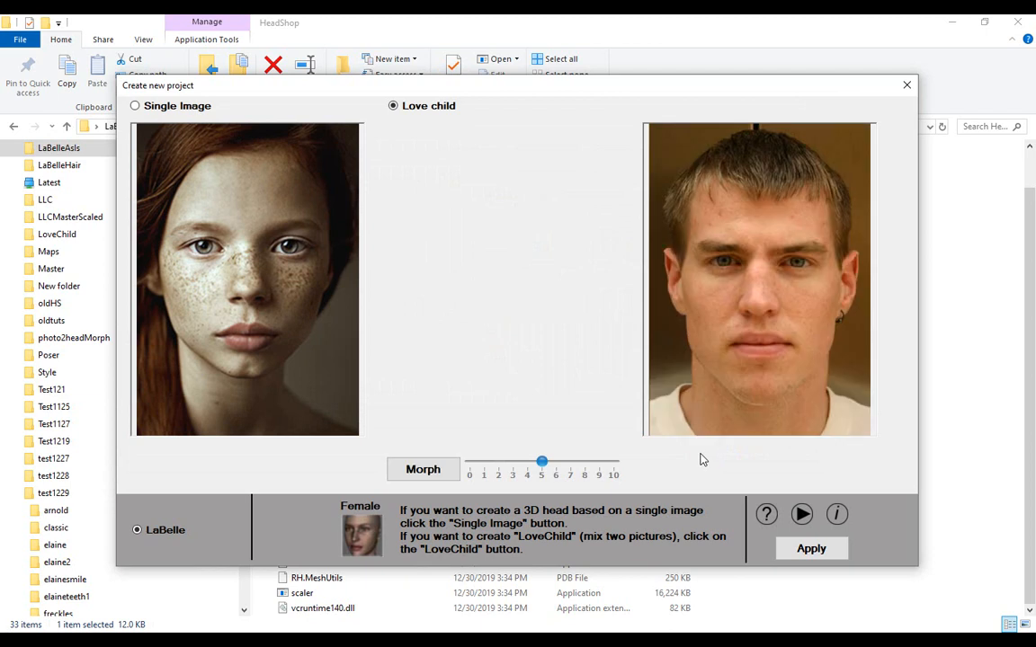
Morph the two parent portraits at blend 5 and lower the green head-top curve onto the hair.
{"action": "left_click", "coordinate": [437, 473]}
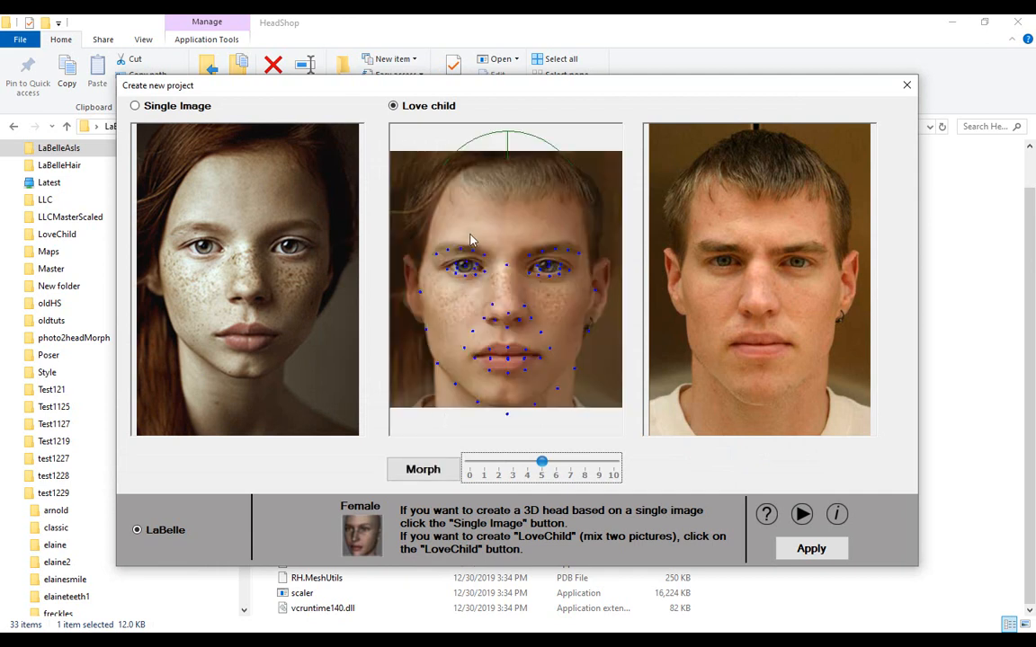
{"action": "left_click_drag", "start_coordinate": [509, 146], "coordinate": [506, 171]}
Morph the parent portraits again with the blend set to 3 and apply the result to build the 3D head.
{"action": "left_click", "coordinate": [513, 467]}
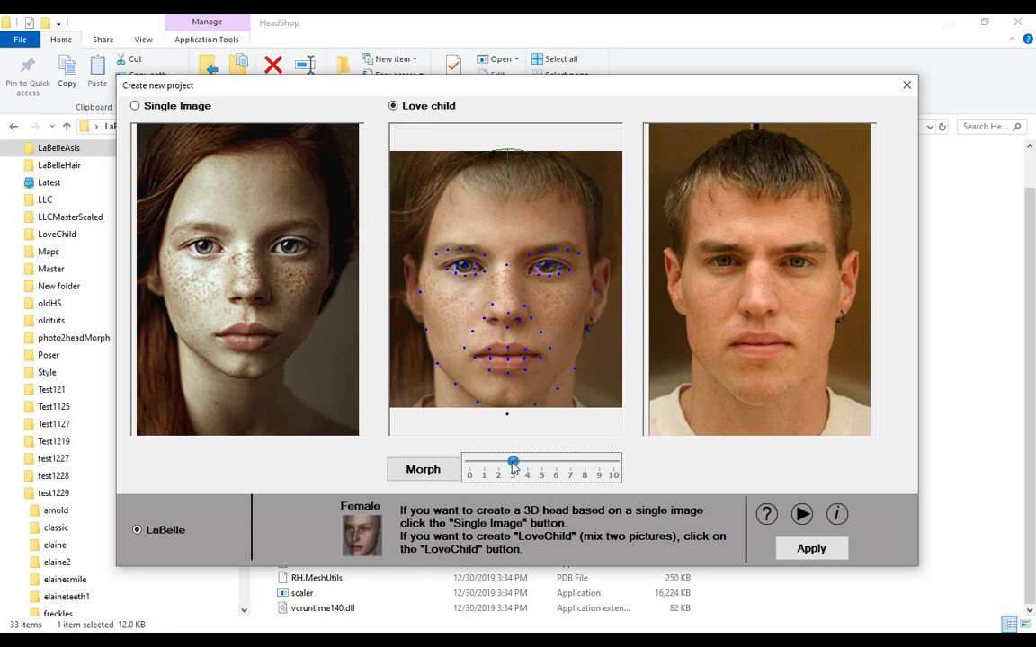
{"action": "left_click", "coordinate": [437, 475]}
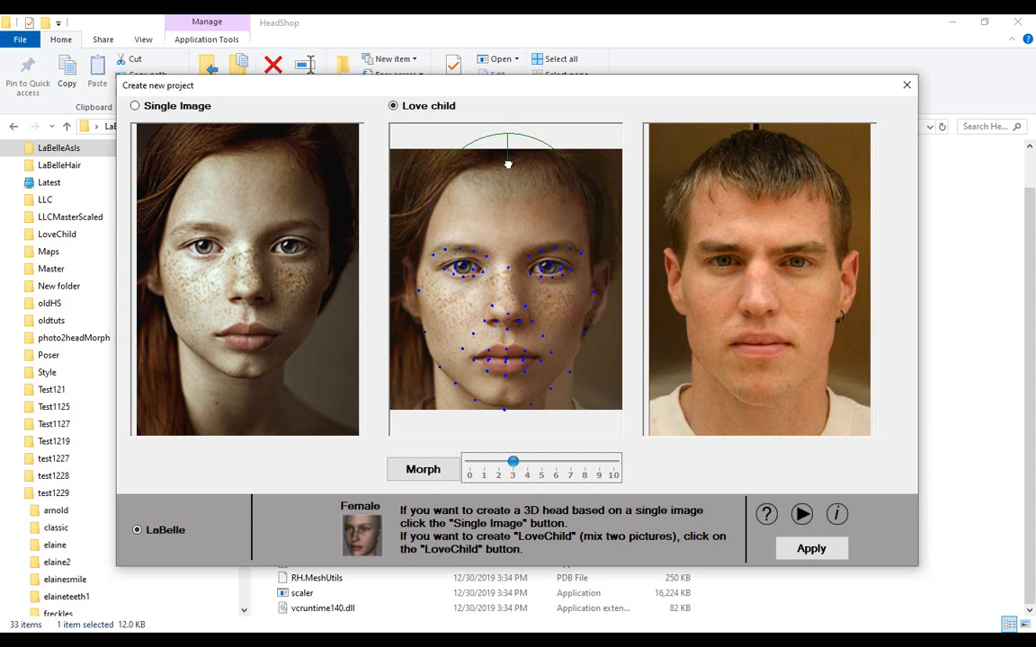
{"action": "left_click", "coordinate": [811, 549]}
Raise the 3D head's smoothing to slightly above 60 and mirror the brighter, more freckled half of the face onto the other side.
{"action": "left_click", "coordinate": [957, 95]}
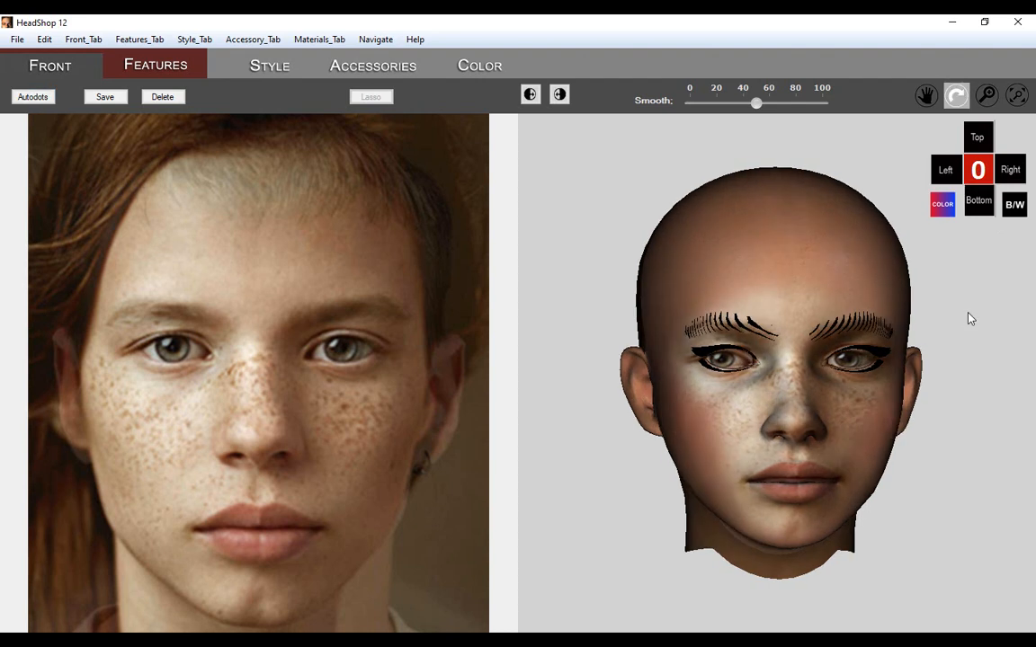
{"action": "left_click_drag", "start_coordinate": [968, 314], "coordinate": [948, 324]}
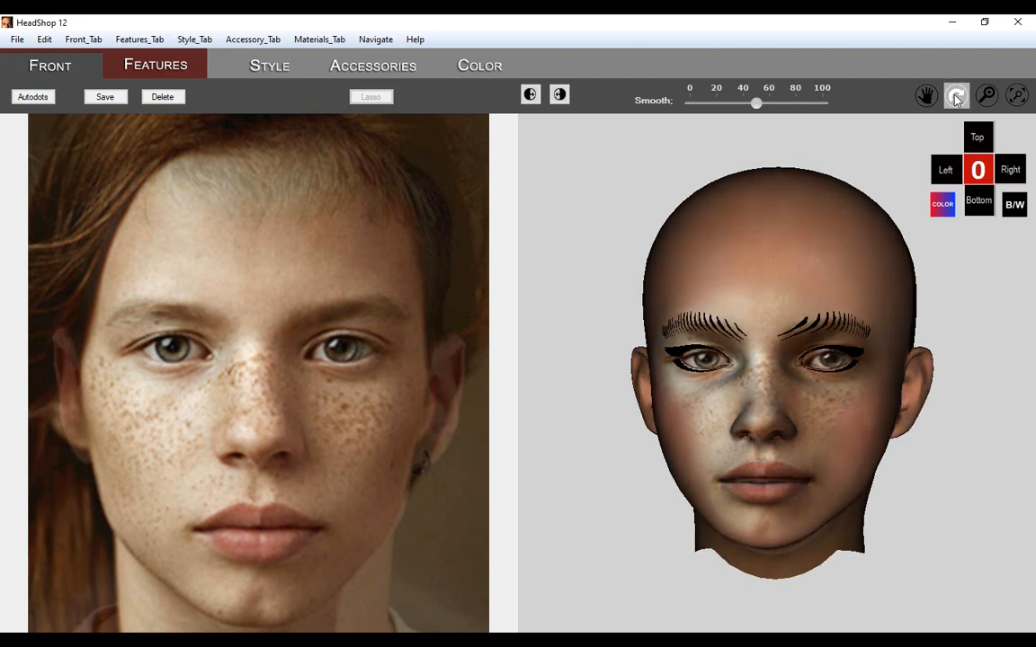
{"action": "left_click", "coordinate": [979, 174]}
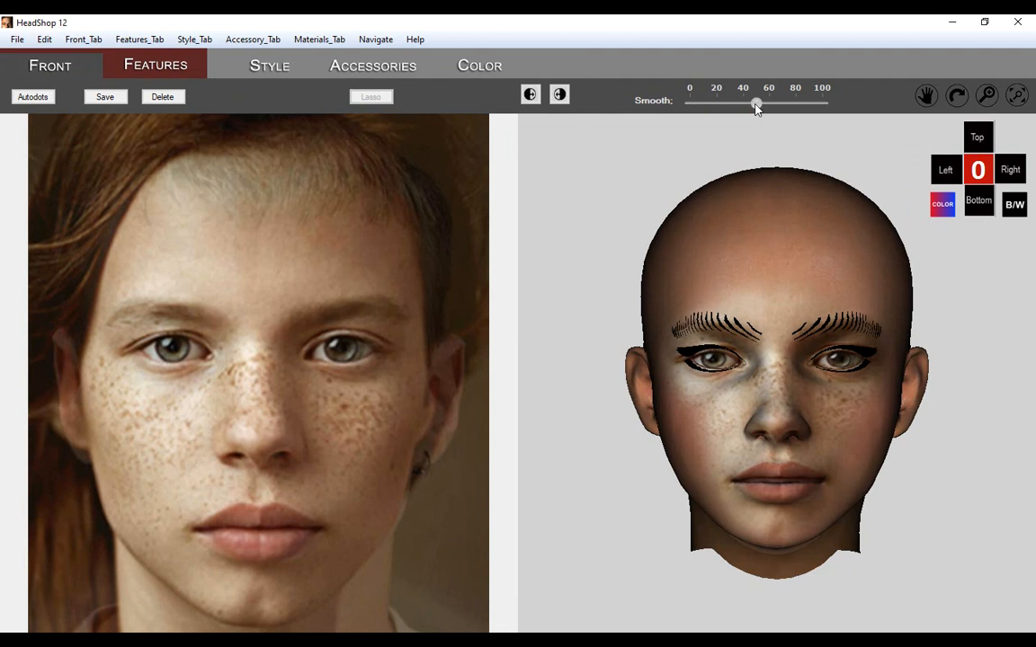
{"action": "left_click_drag", "start_coordinate": [731, 108], "coordinate": [781, 109]}
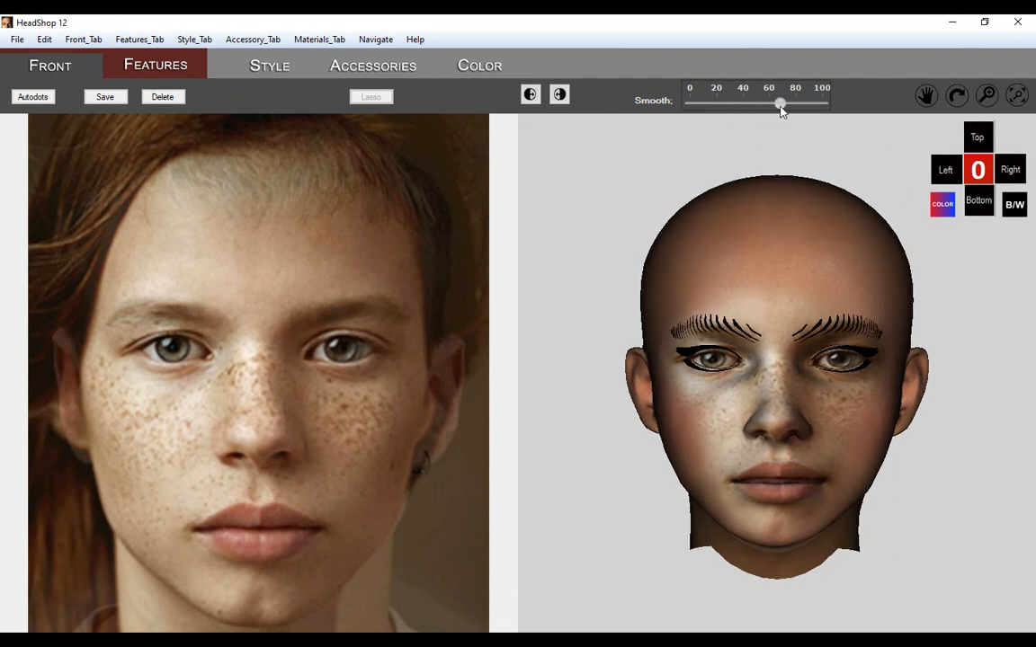
{"action": "left_click_drag", "start_coordinate": [781, 109], "coordinate": [775, 109]}
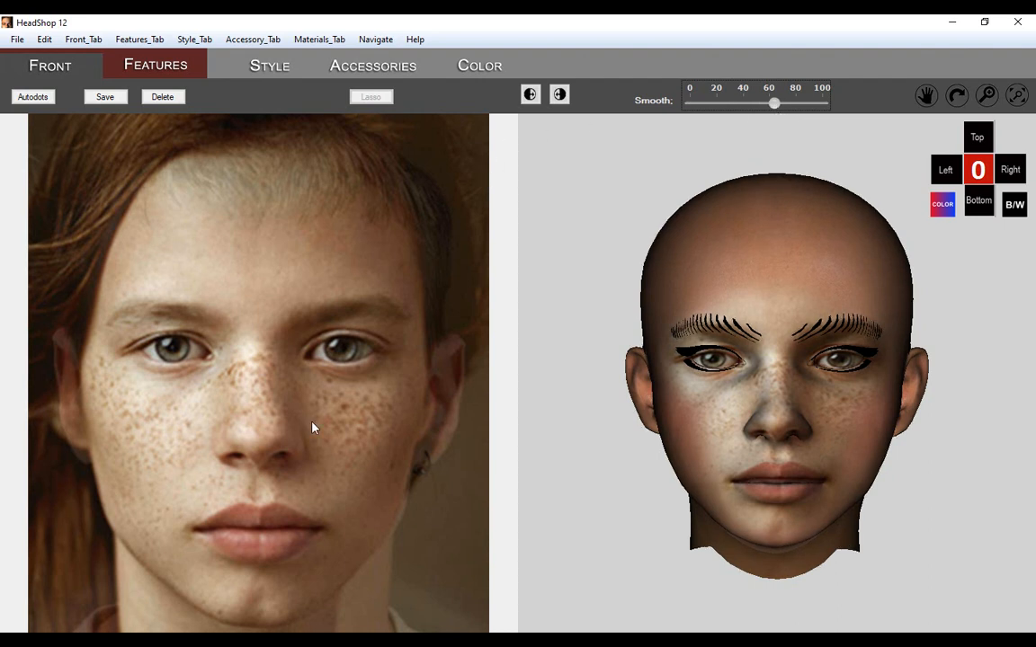
{"action": "left_click", "coordinate": [531, 94]}
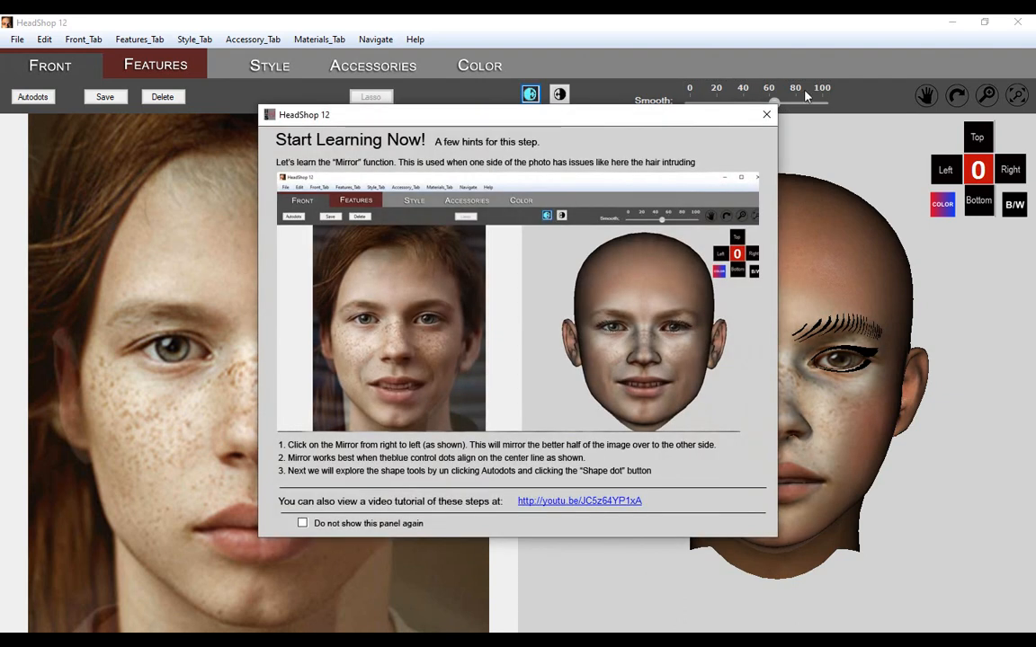
{"action": "left_click", "coordinate": [766, 112]}
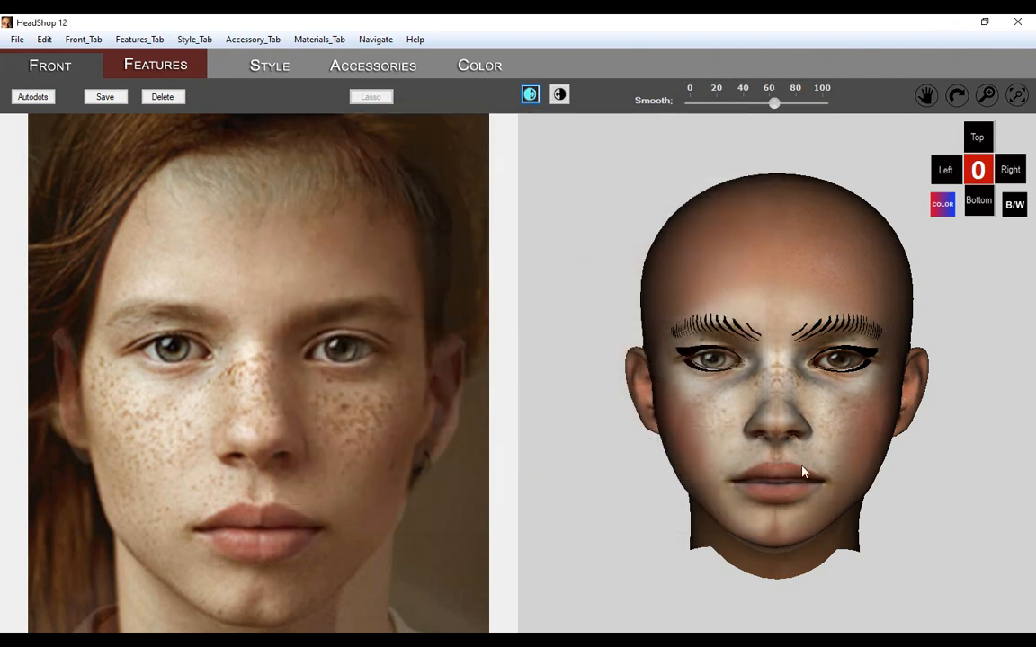
Enable the Age, Weight and Smile feature morphs for the head.
{"action": "left_click", "coordinate": [135, 69]}
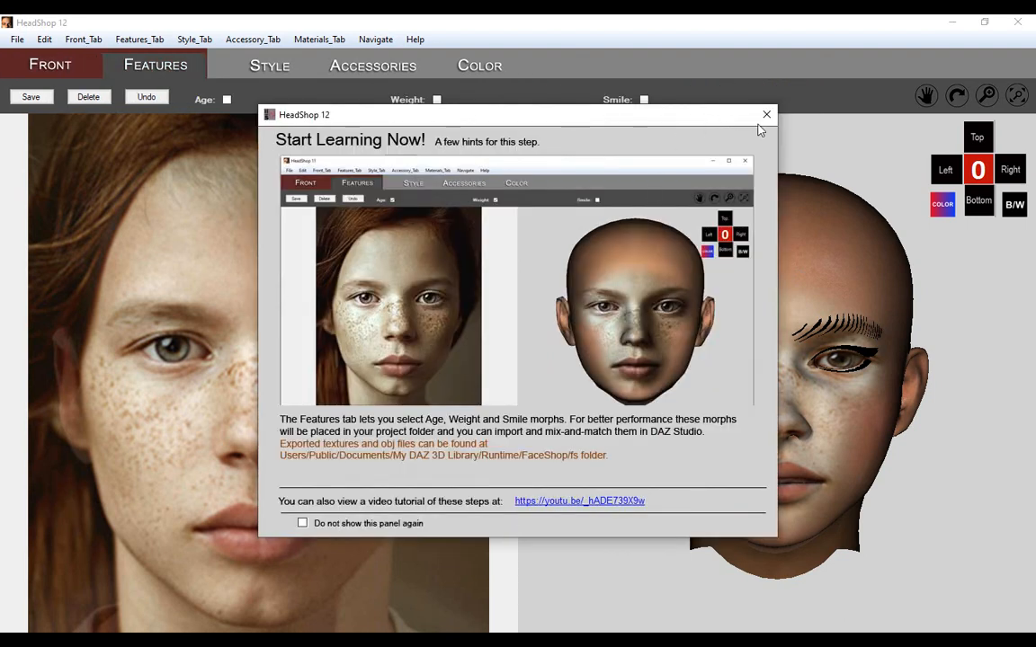
{"action": "left_click", "coordinate": [766, 116]}
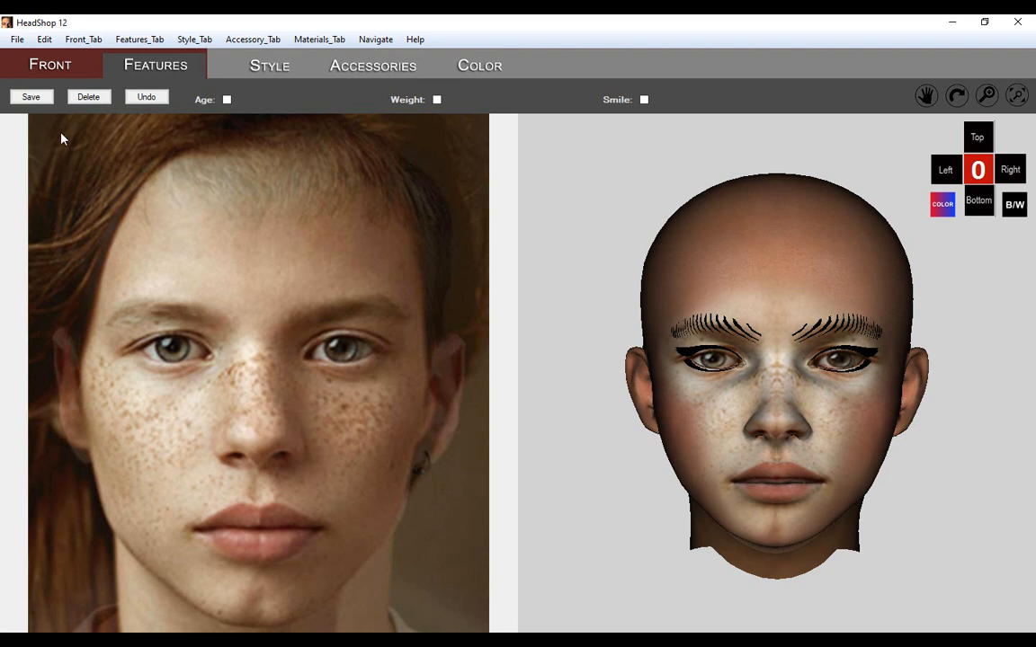
{"action": "left_click", "coordinate": [227, 99]}
{"action": "left_click", "coordinate": [437, 99]}
{"action": "left_click", "coordinate": [644, 100]}
Place the long black hairstyle from the style library on the 3D head.
{"action": "left_click", "coordinate": [258, 70]}
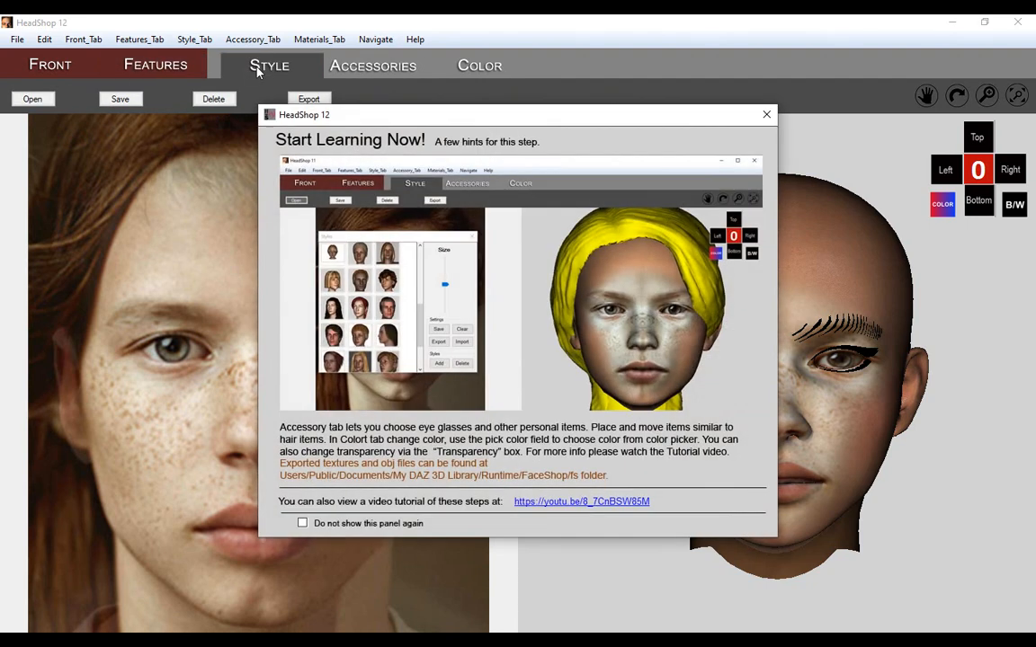
{"action": "left_click", "coordinate": [766, 116]}
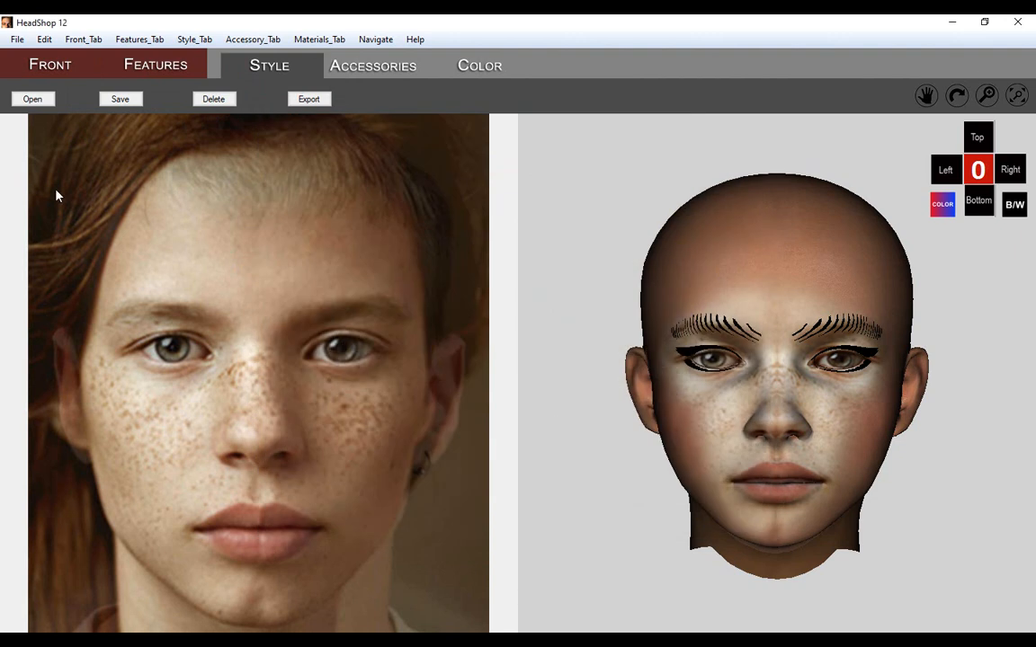
{"action": "left_click", "coordinate": [33, 99]}
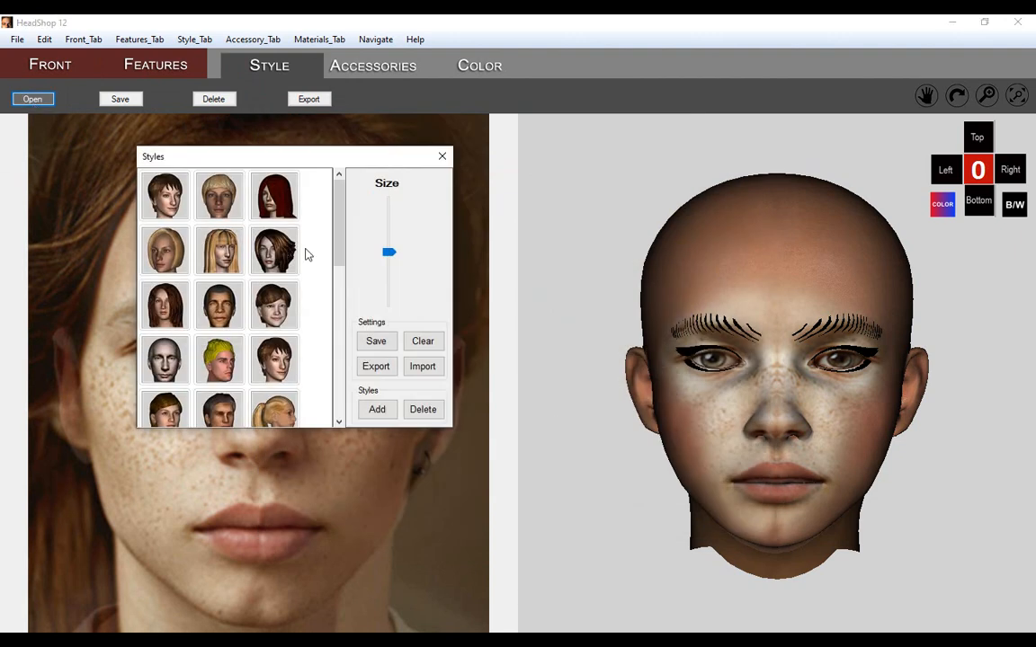
{"action": "left_click_drag", "start_coordinate": [339, 215], "coordinate": [339, 347]}
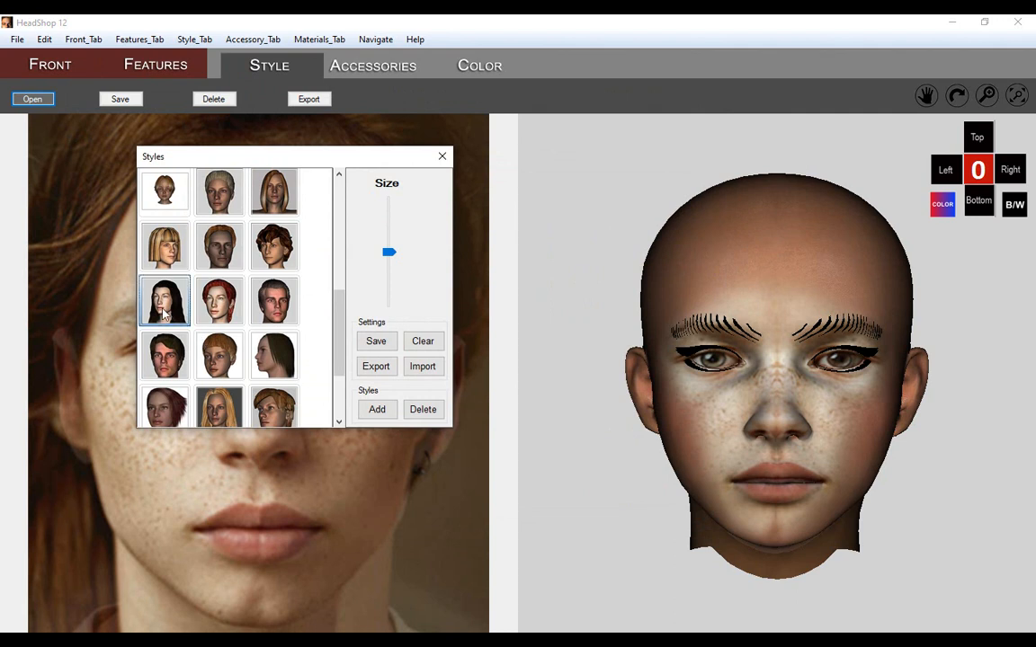
{"action": "left_click_drag", "start_coordinate": [163, 308], "coordinate": [751, 295]}
Move the hair forward and up to fit the skull, checking profile and front views, and close the style library.
{"action": "left_click", "coordinate": [537, 349]}
{"action": "left_click", "coordinate": [943, 172]}
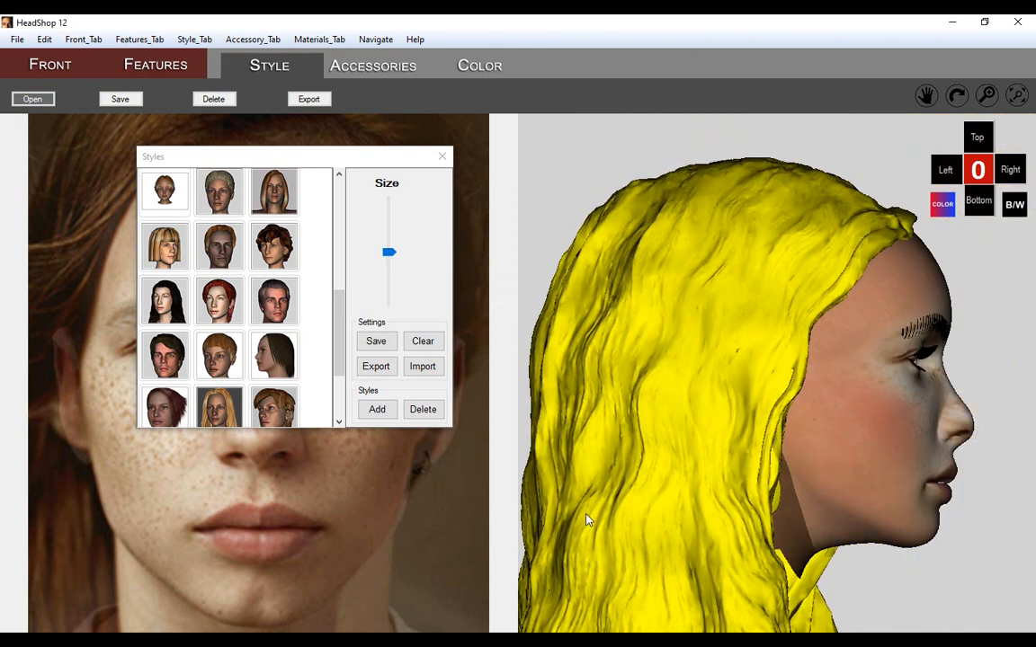
{"action": "left_click_drag", "start_coordinate": [586, 522], "coordinate": [606, 508]}
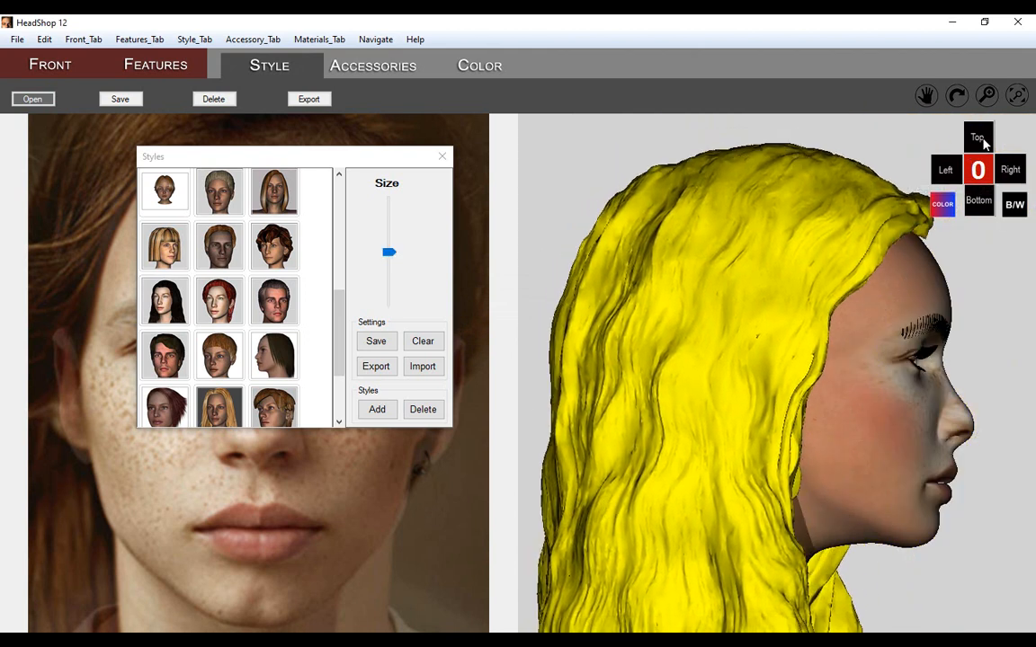
{"action": "left_click", "coordinate": [978, 170]}
{"action": "left_click_drag", "start_coordinate": [839, 220], "coordinate": [704, 221]}
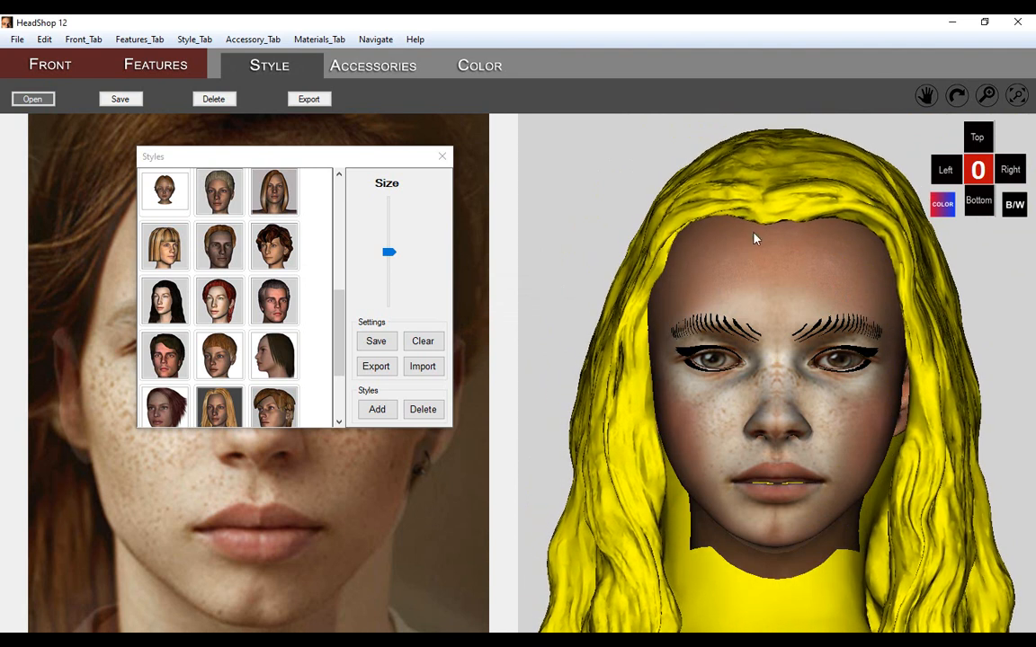
{"action": "left_click", "coordinate": [945, 170]}
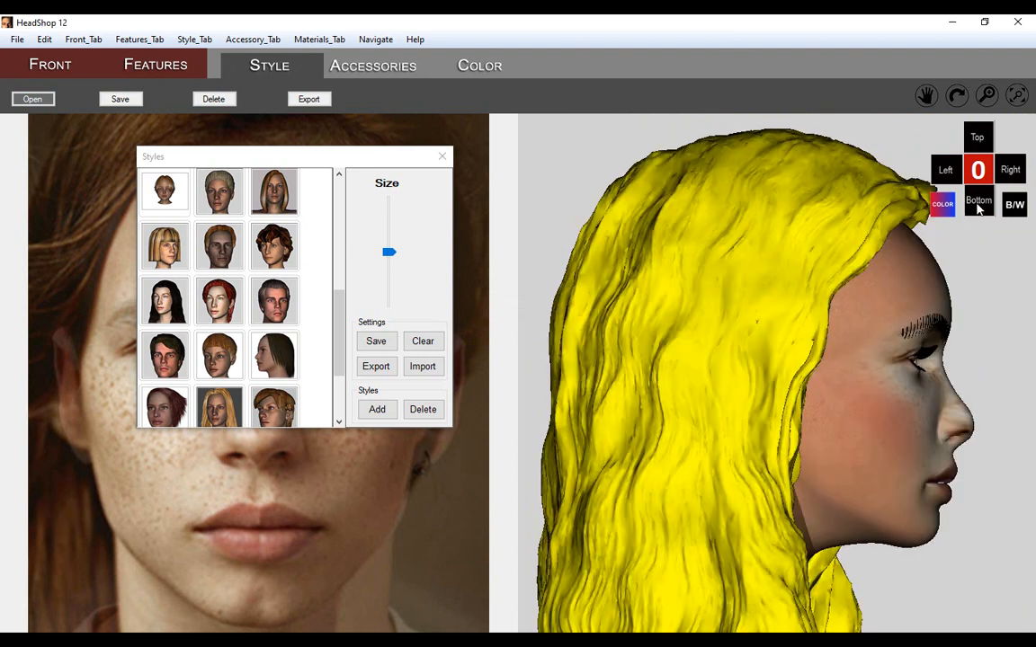
{"action": "left_click", "coordinate": [978, 205]}
{"action": "left_click", "coordinate": [976, 146]}
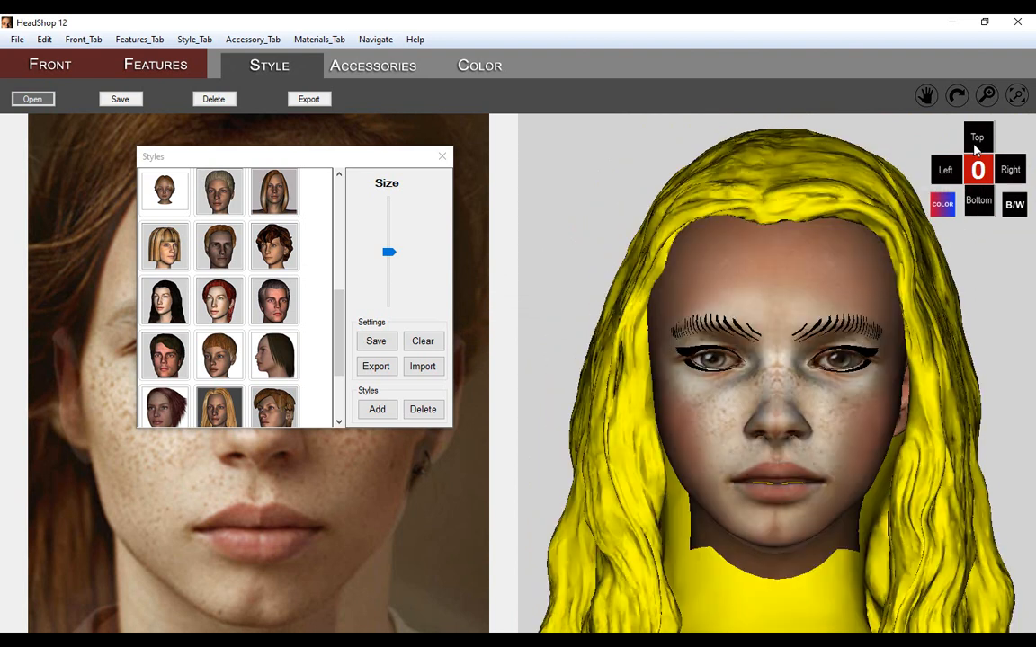
{"action": "left_click", "coordinate": [441, 156]}
Open the materials library for coloring the hair, dismissing the Color hint.
{"action": "left_click", "coordinate": [478, 69]}
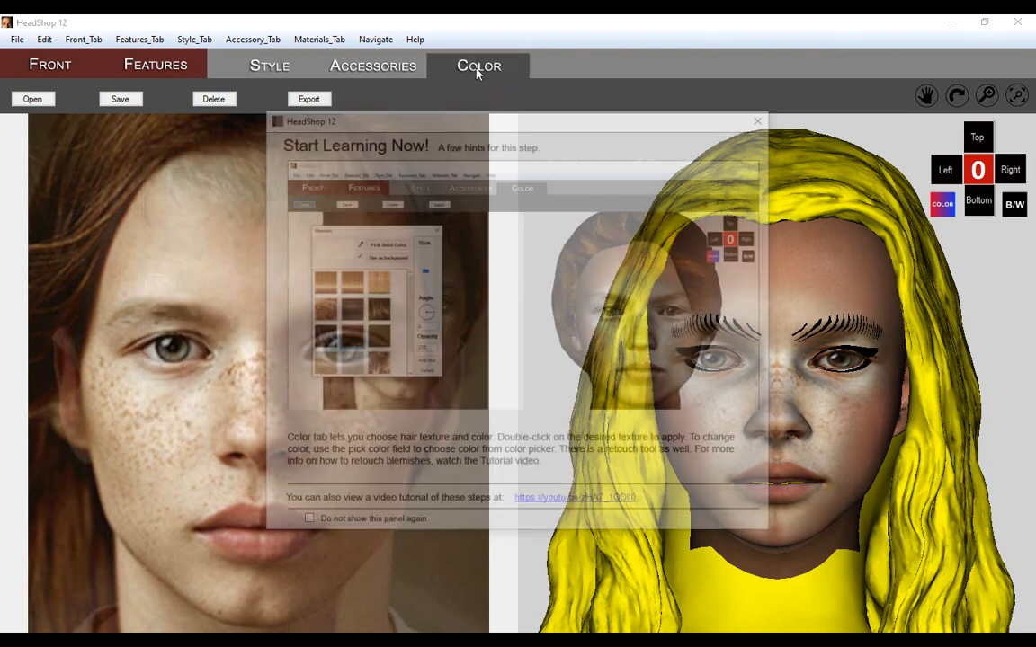
{"action": "left_click", "coordinate": [762, 117]}
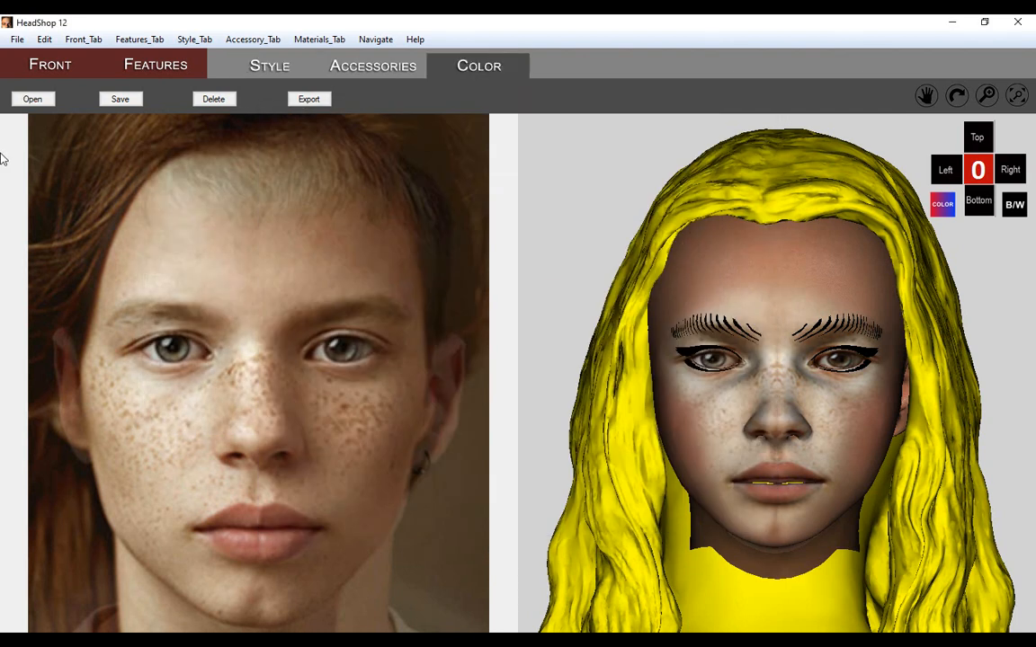
{"action": "left_click", "coordinate": [38, 101]}
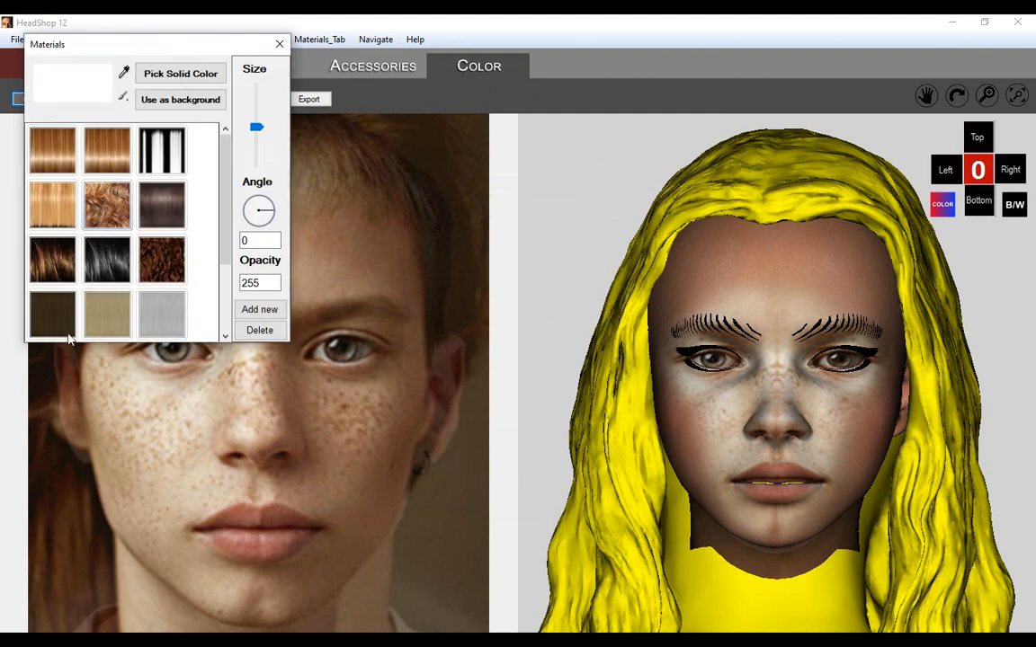
Try the orange streaked, red and dark olive-brown textures on the long hair.
{"action": "left_click_drag", "start_coordinate": [222, 231], "coordinate": [229, 310]}
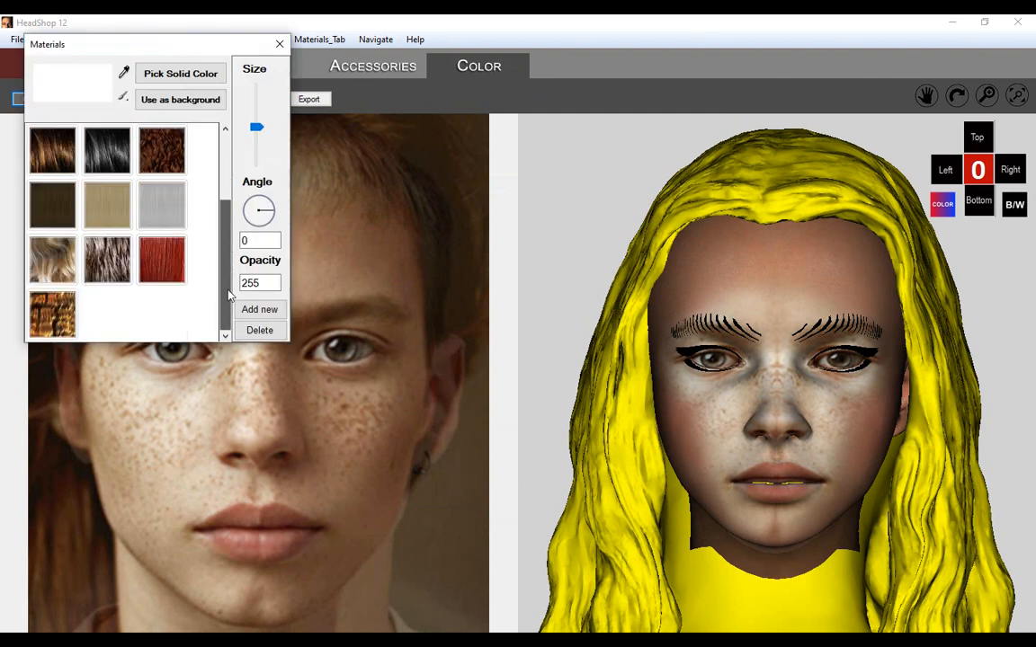
{"action": "left_click", "coordinate": [170, 262]}
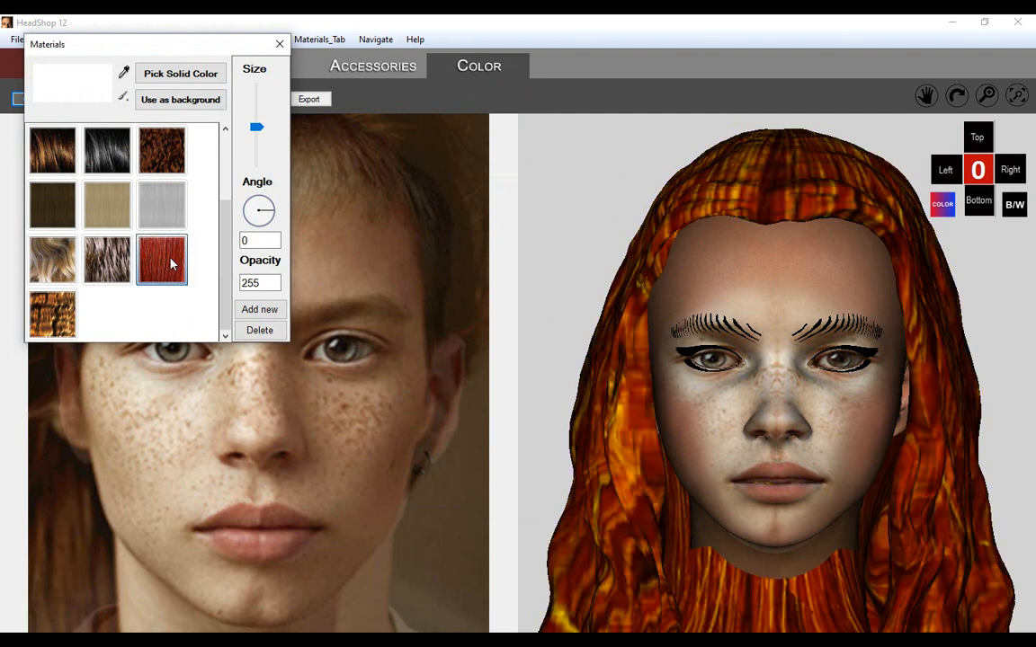
{"action": "left_click", "coordinate": [52, 212]}
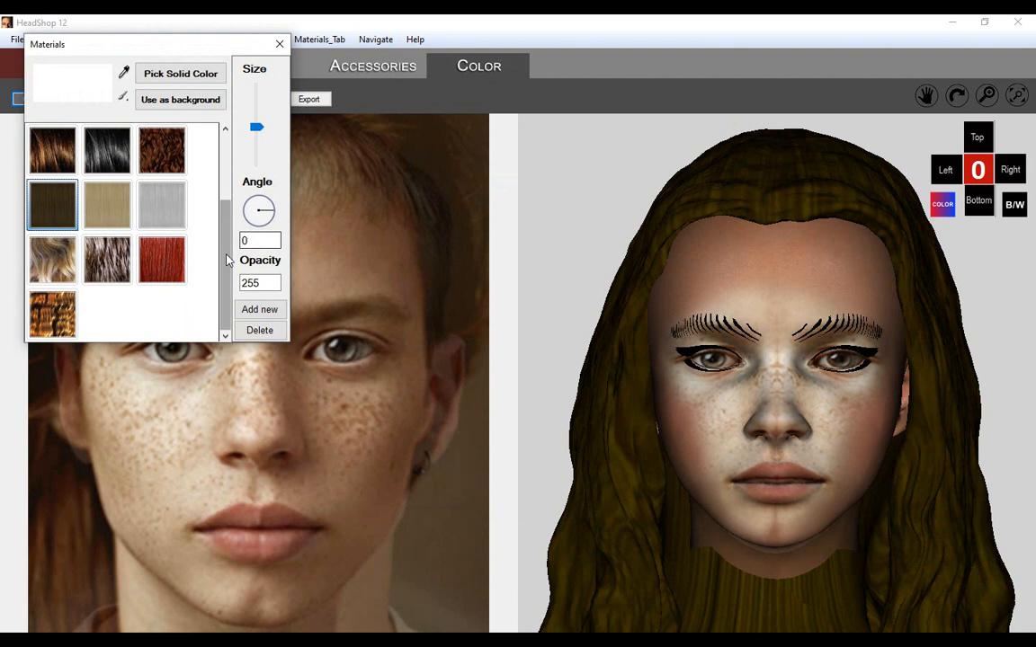
Apply the dark brownish-purple straight hair texture to the long hair and close the materials library.
{"action": "scroll", "coordinate": [229, 232], "scroll_direction": "up", "scroll_amount": 1}
{"action": "scroll", "coordinate": [232, 236], "scroll_direction": "up", "scroll_amount": 1}
{"action": "left_click", "coordinate": [167, 186]}
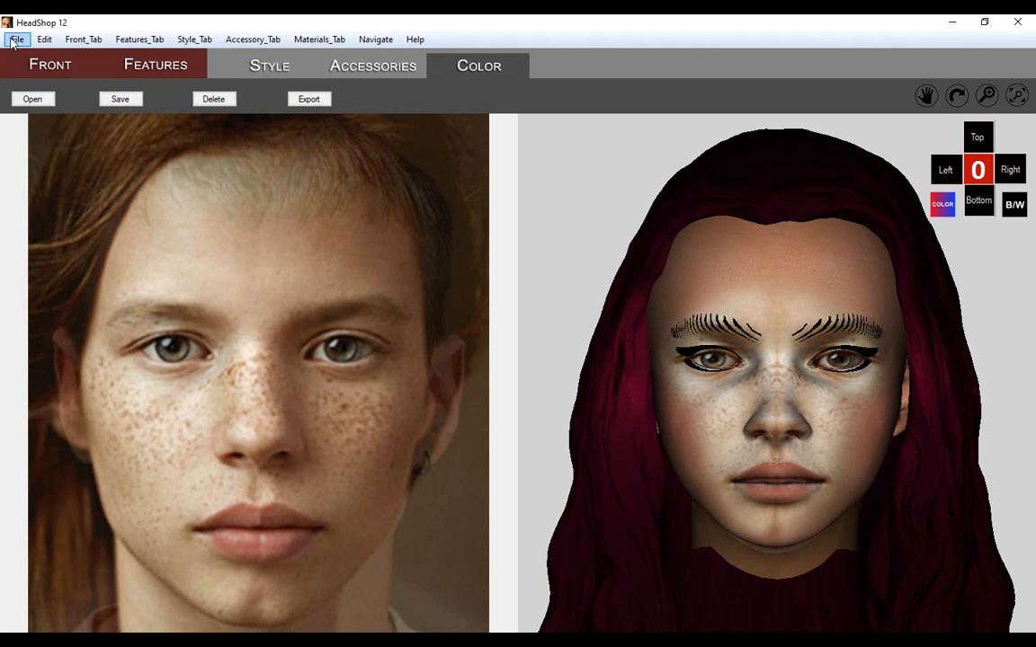
Export the HeadShop project into a new folder named video1 inside test1231.
{"action": "left_click", "coordinate": [16, 40]}
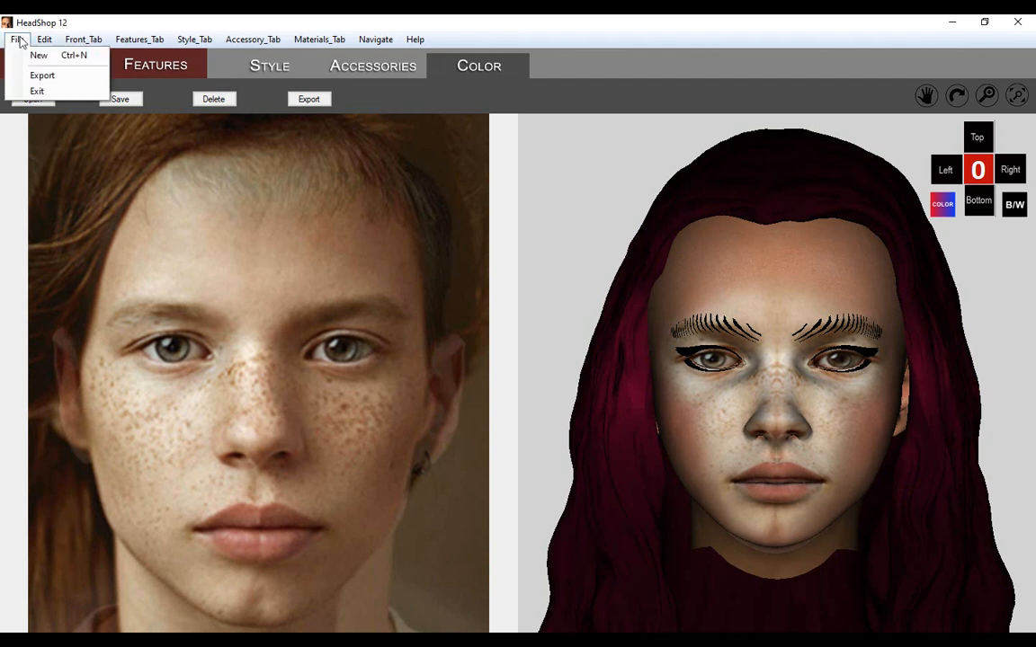
{"action": "left_click", "coordinate": [38, 75]}
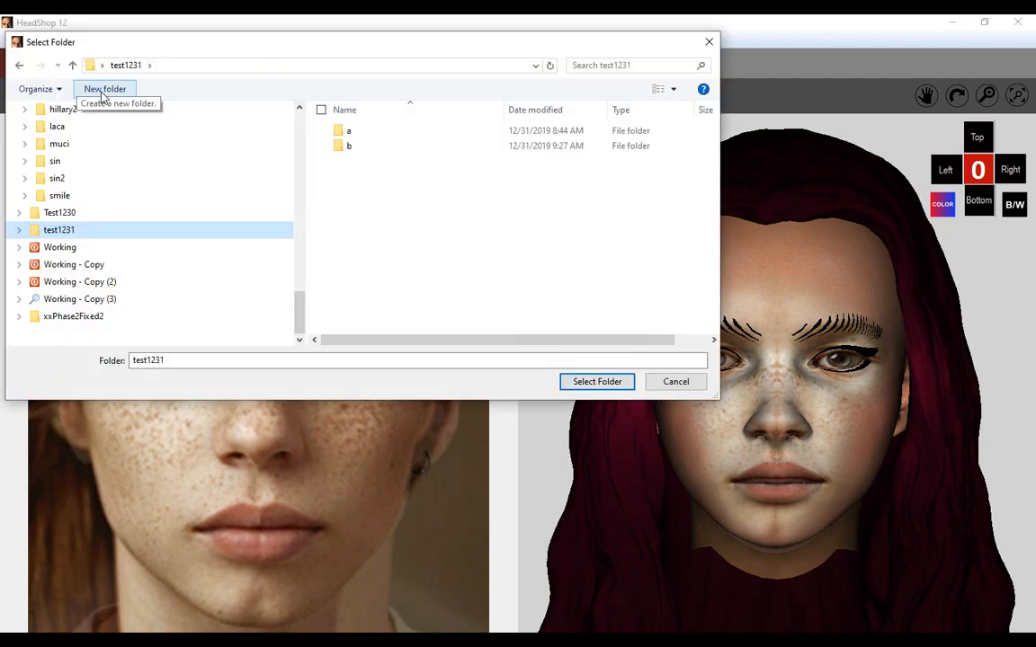
{"action": "left_click", "coordinate": [103, 92]}
{"action": "type", "text": "video1"}
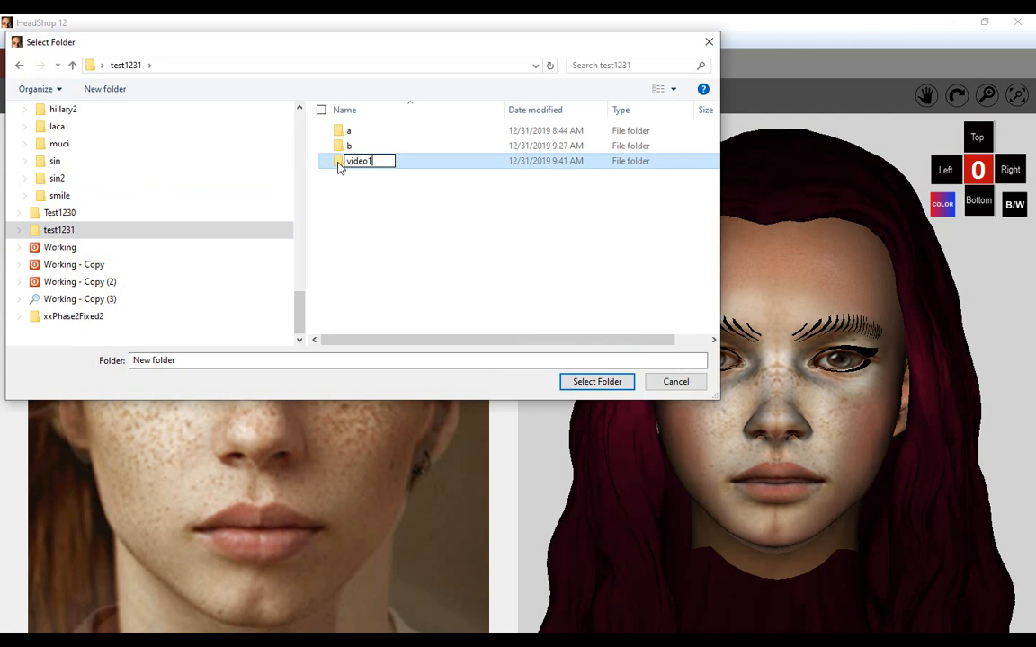
{"action": "key", "text": "Return"}
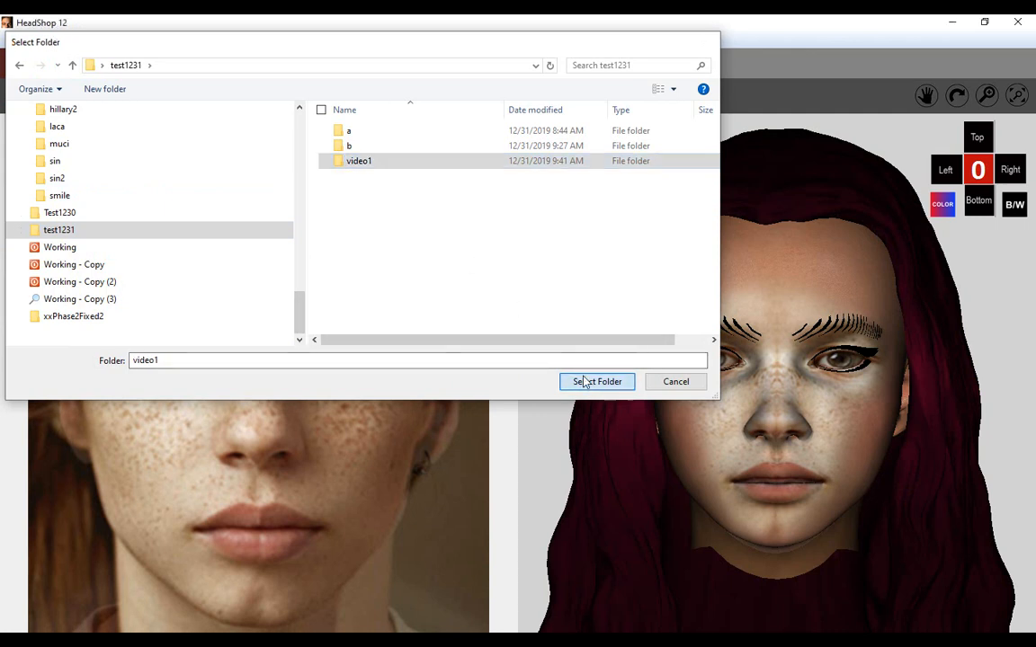
{"action": "left_click", "coordinate": [592, 381]}
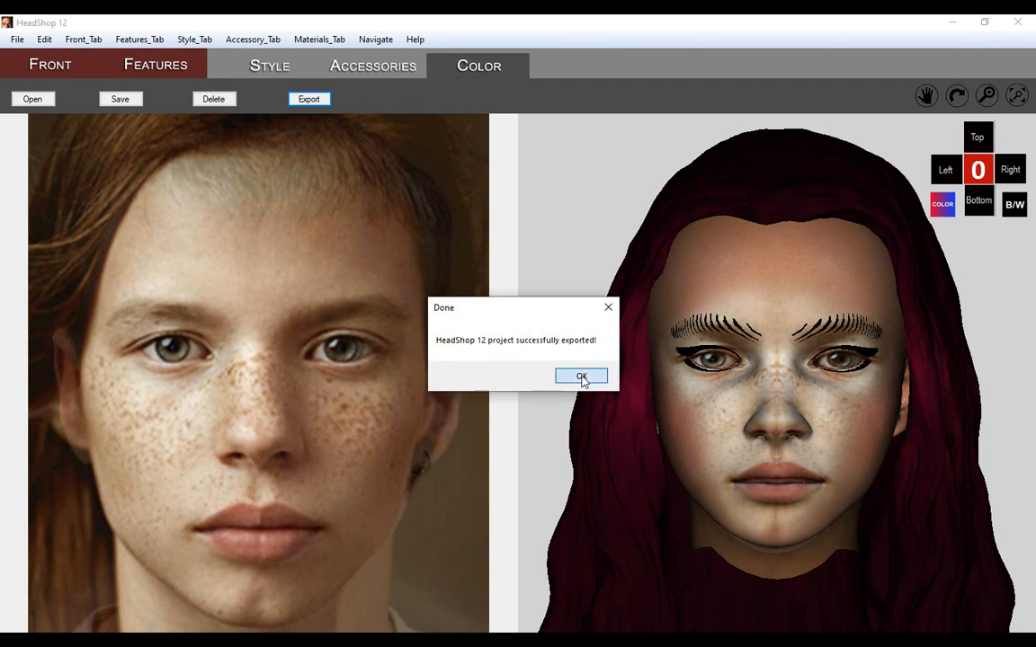
{"action": "left_click", "coordinate": [582, 377]}
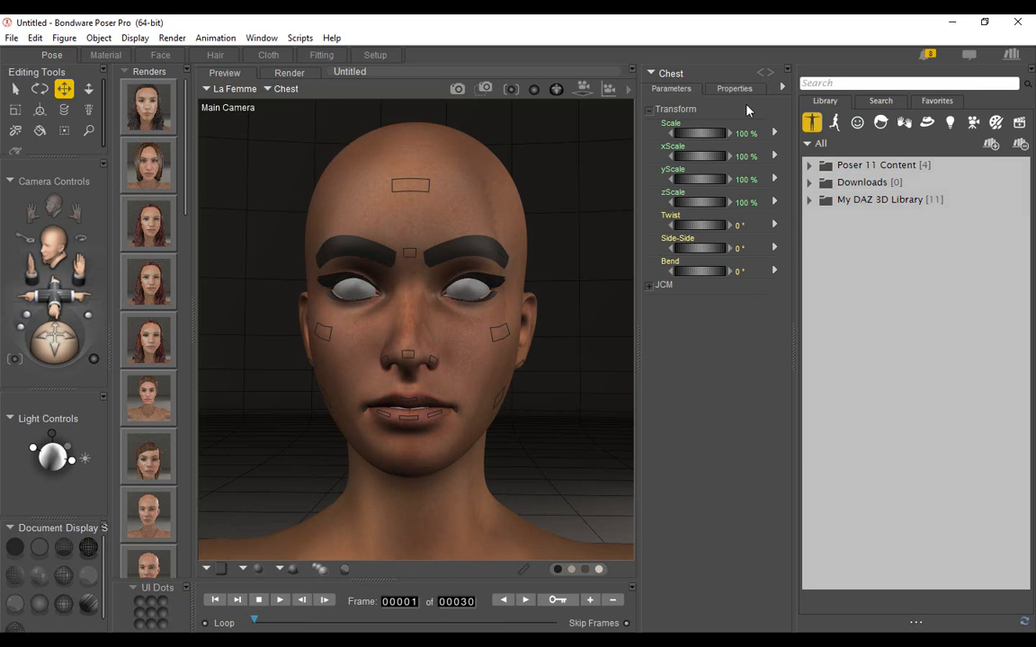
Switch to Poser Pro and load the HeadShop project OBJ from the video1 folder as a morph target on La Femme's head.
{"action": "left_click", "coordinate": [470, 175]}
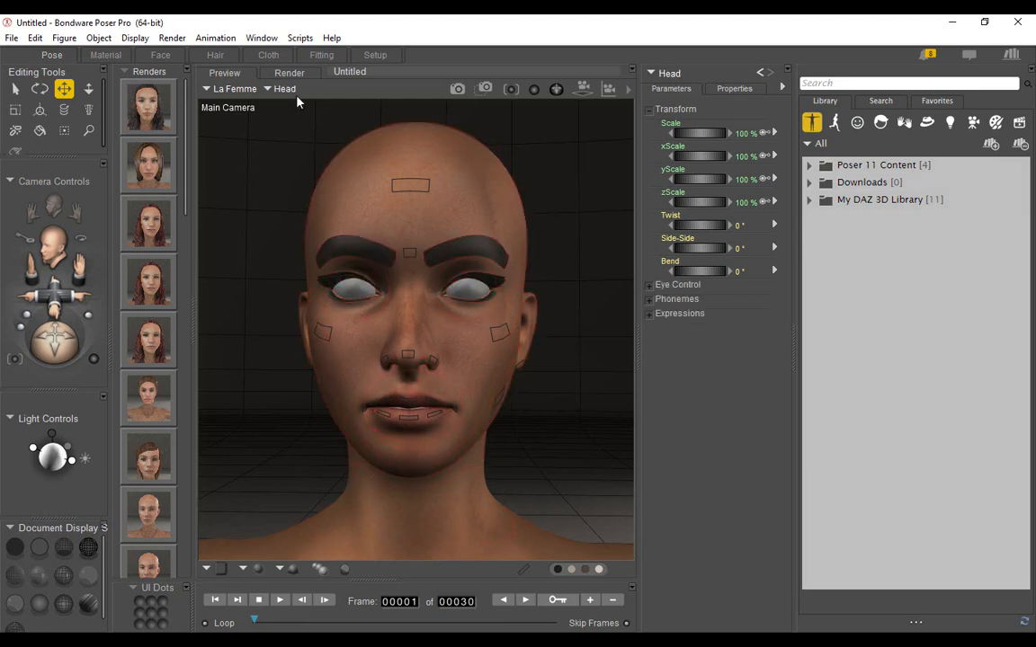
{"action": "left_click", "coordinate": [736, 90]}
{"action": "left_click", "coordinate": [719, 233]}
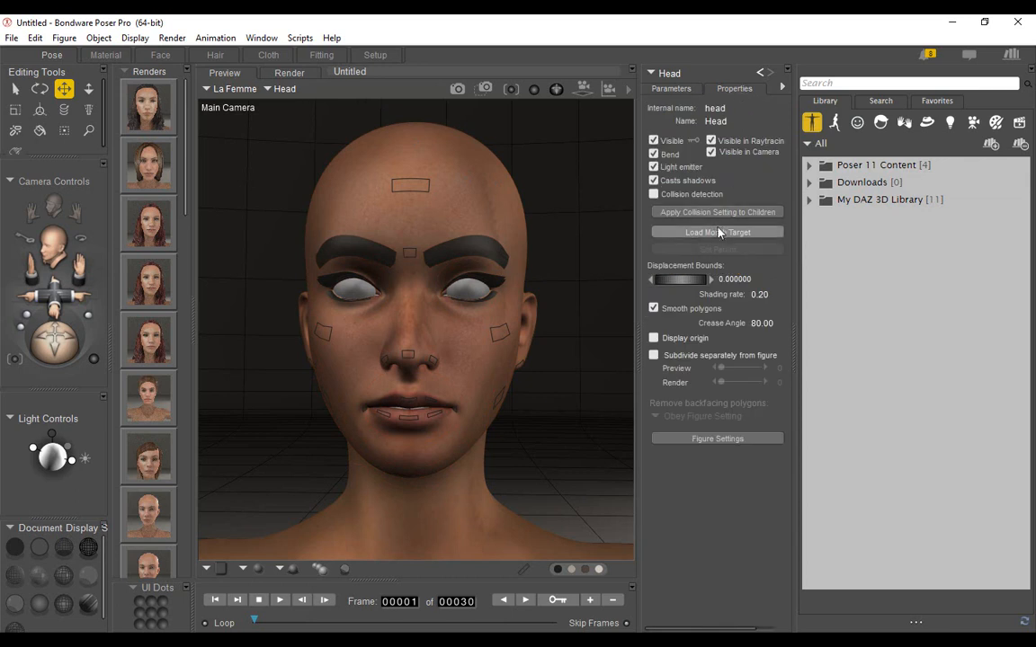
{"action": "left_click", "coordinate": [483, 297]}
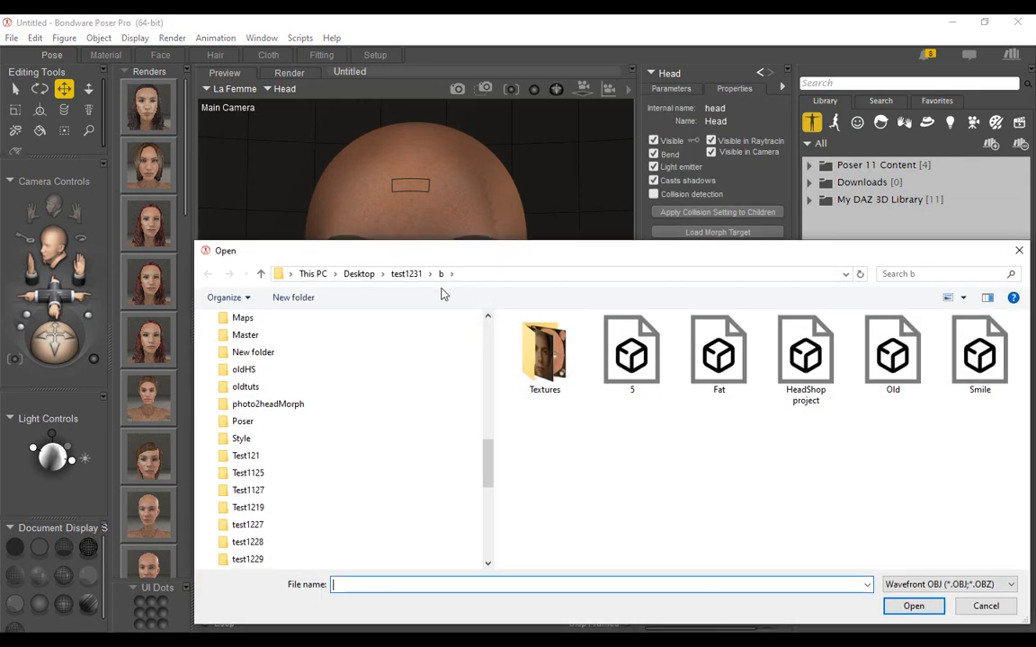
{"action": "left_click", "coordinate": [405, 273]}
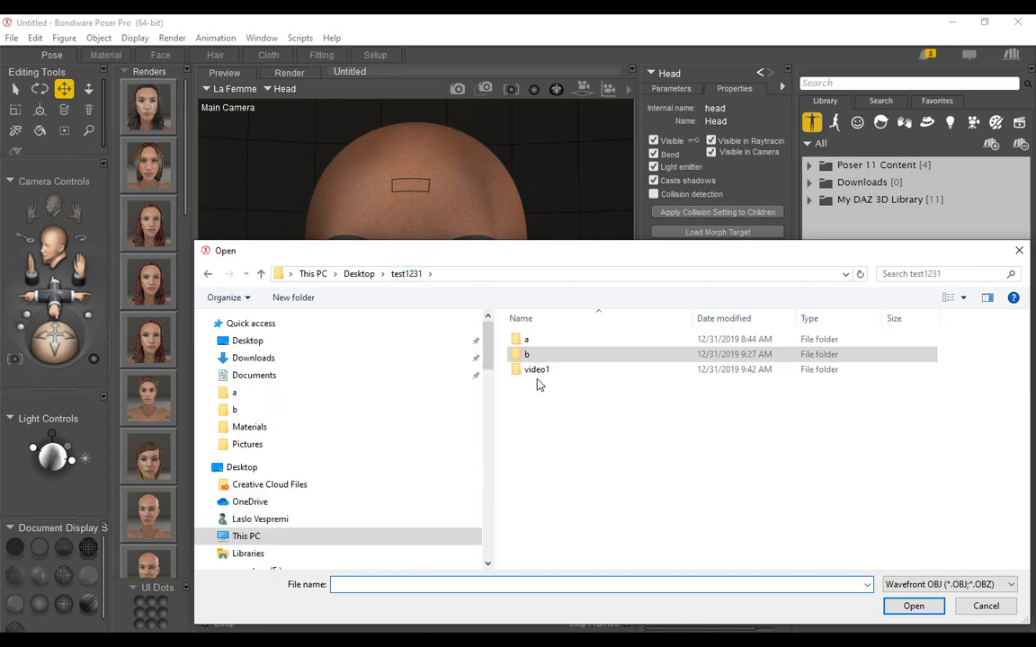
{"action": "double_click", "coordinate": [538, 371]}
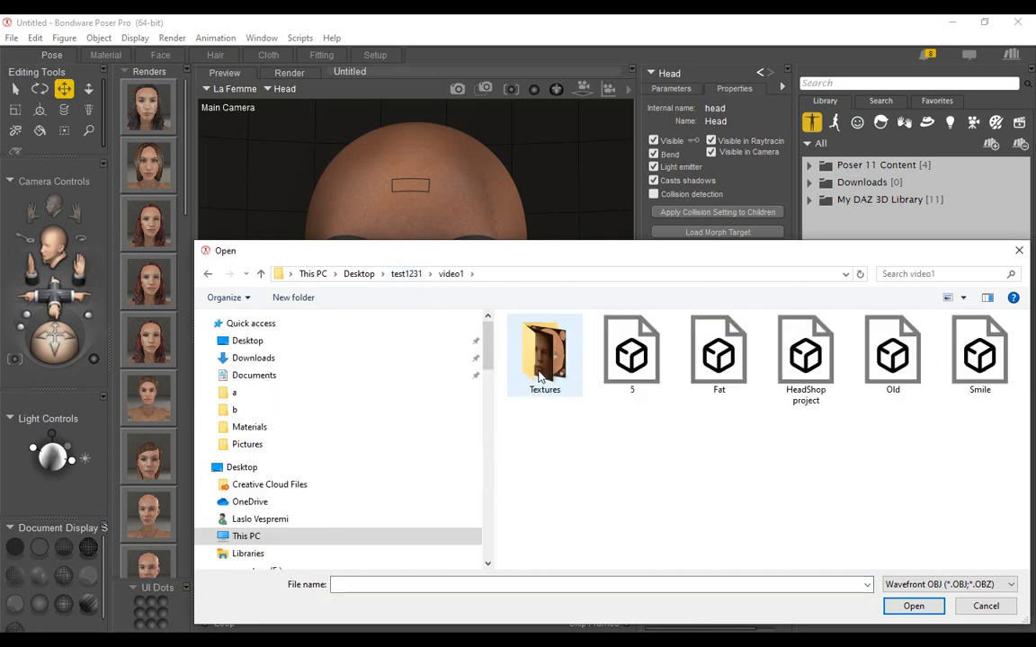
{"action": "double_click", "coordinate": [803, 357]}
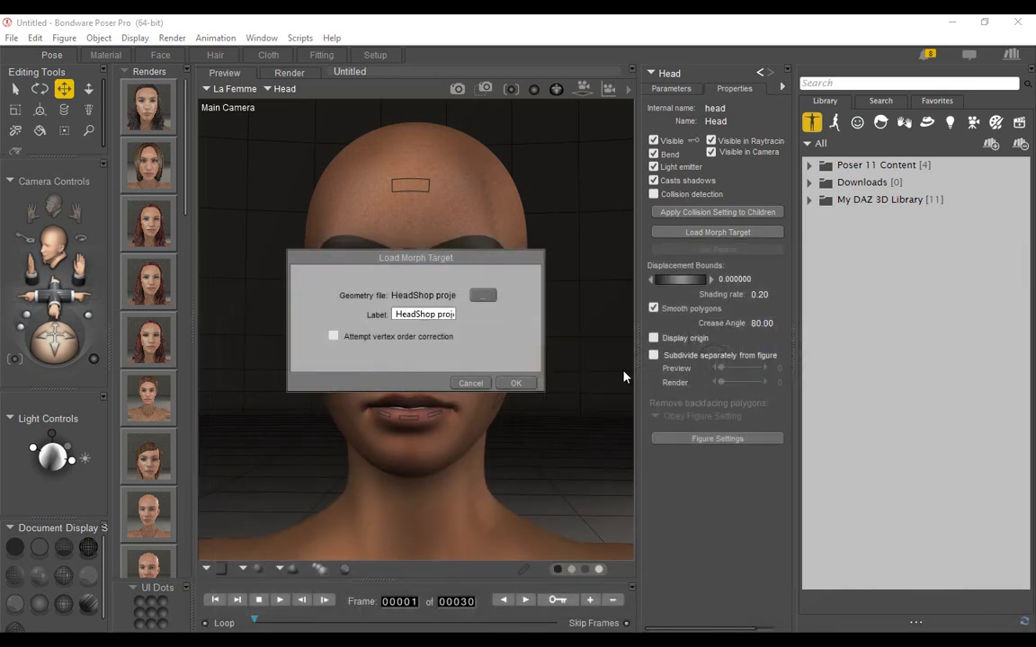
{"action": "left_click", "coordinate": [516, 384]}
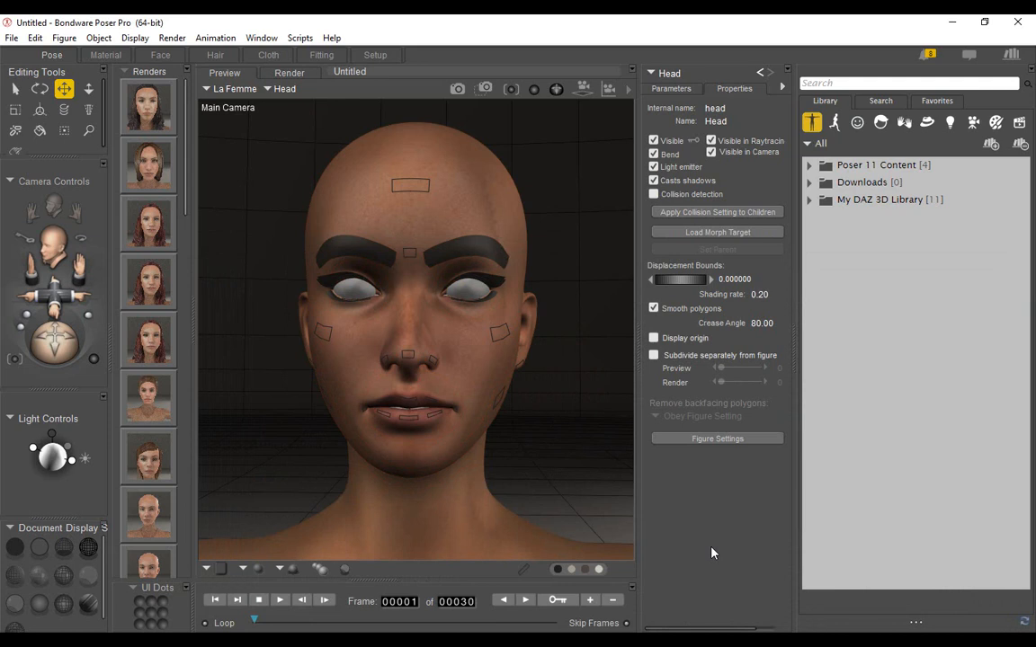
Load the Fat OBJ from the video1 folder as another morph target on the head.
{"action": "left_click", "coordinate": [715, 232]}
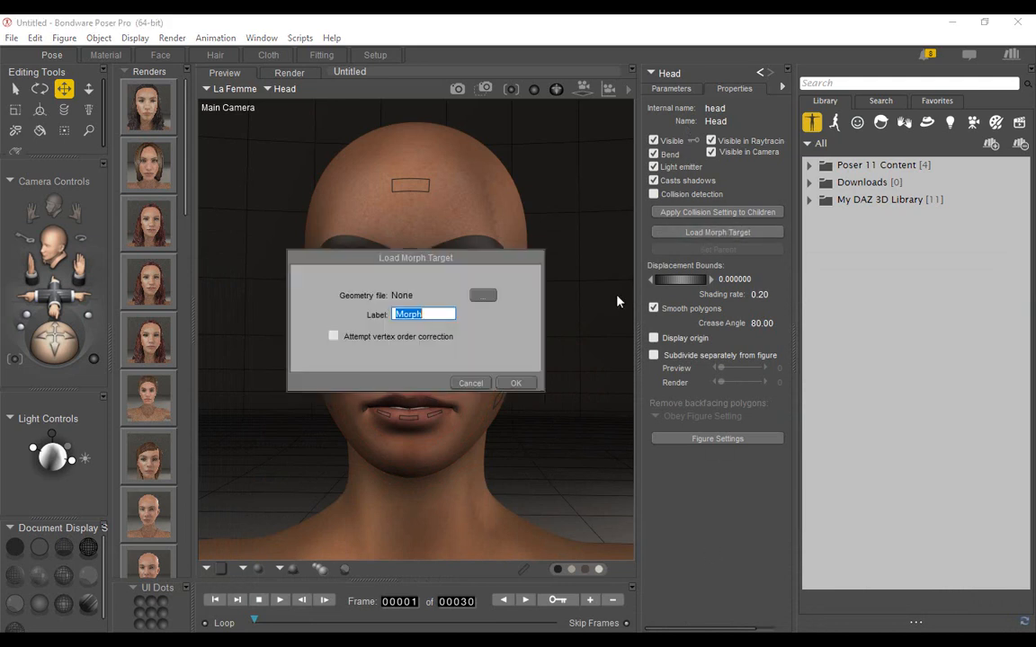
{"action": "left_click", "coordinate": [479, 303]}
{"action": "double_click", "coordinate": [721, 373]}
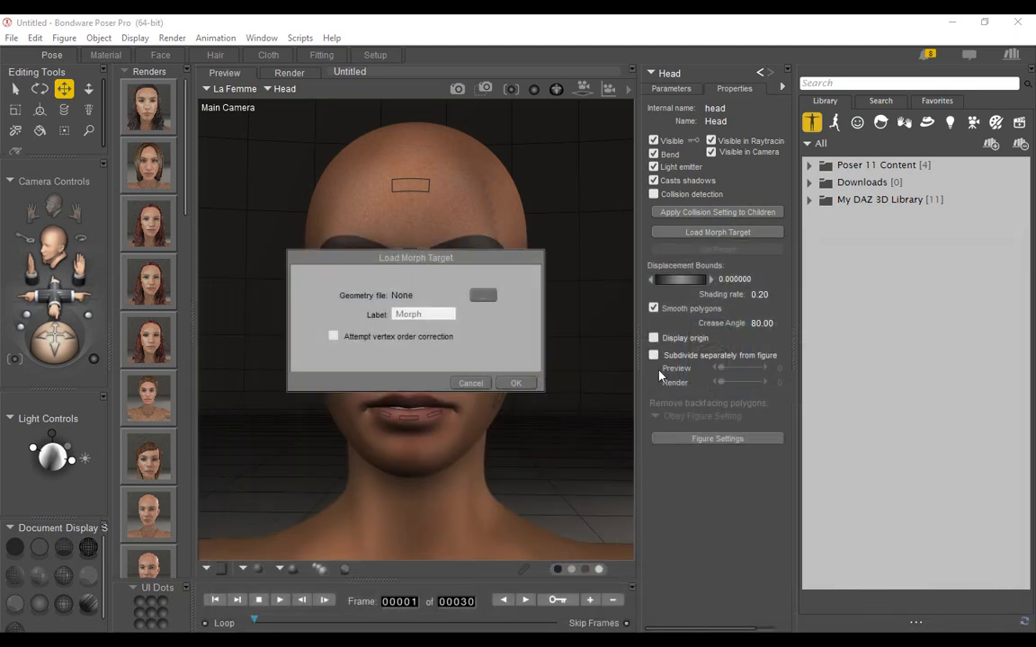
{"action": "left_click", "coordinate": [516, 384]}
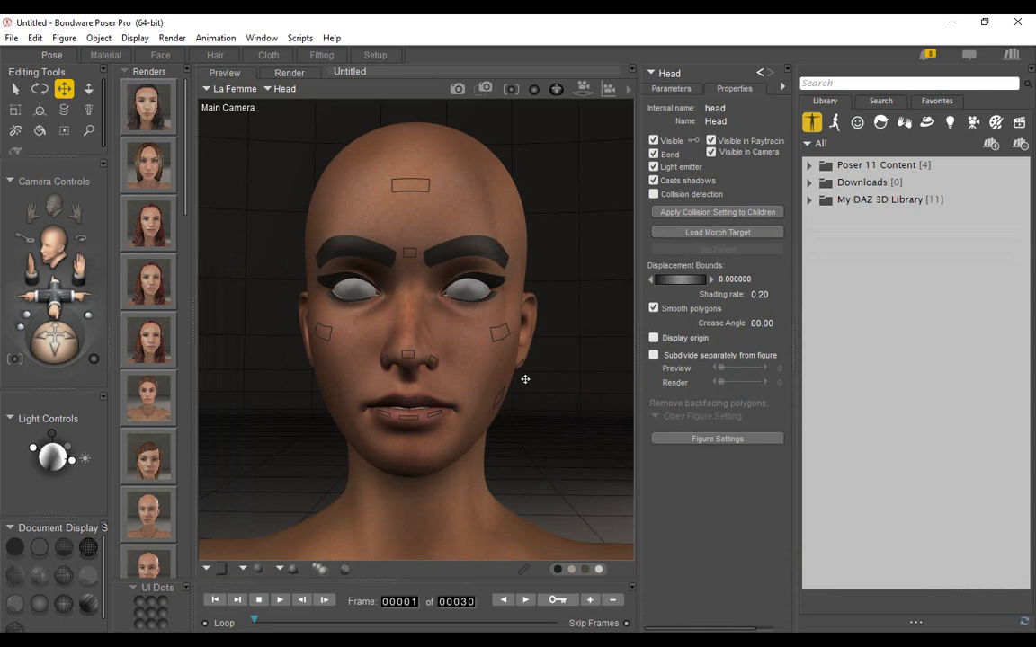
Load the Old OBJ from the video1 folder as a head morph target labelled Old.
{"action": "left_click", "coordinate": [717, 232]}
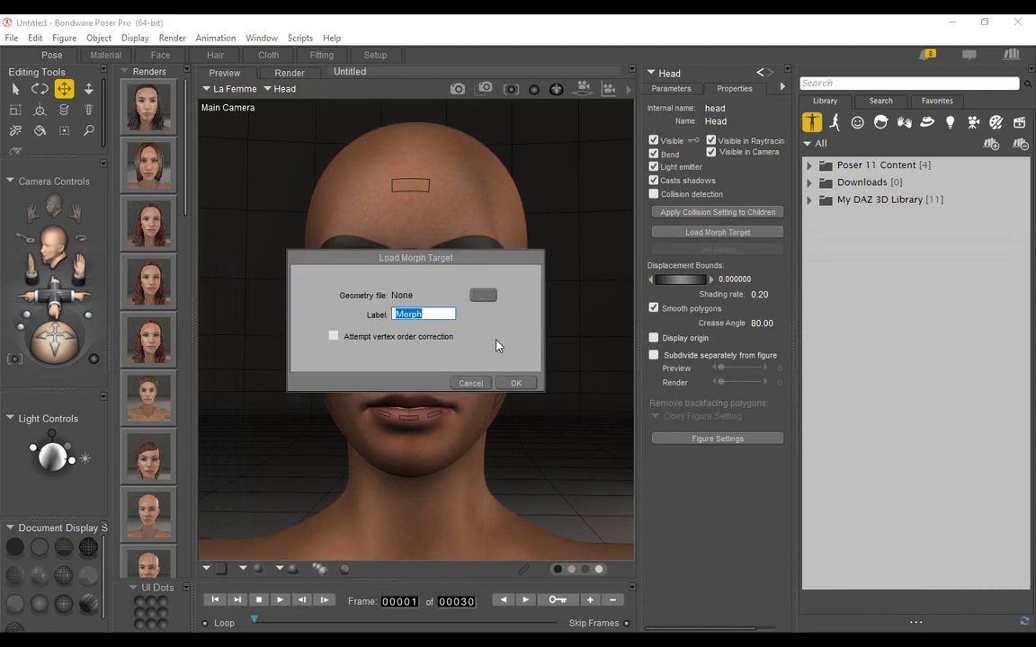
{"action": "left_click", "coordinate": [483, 297]}
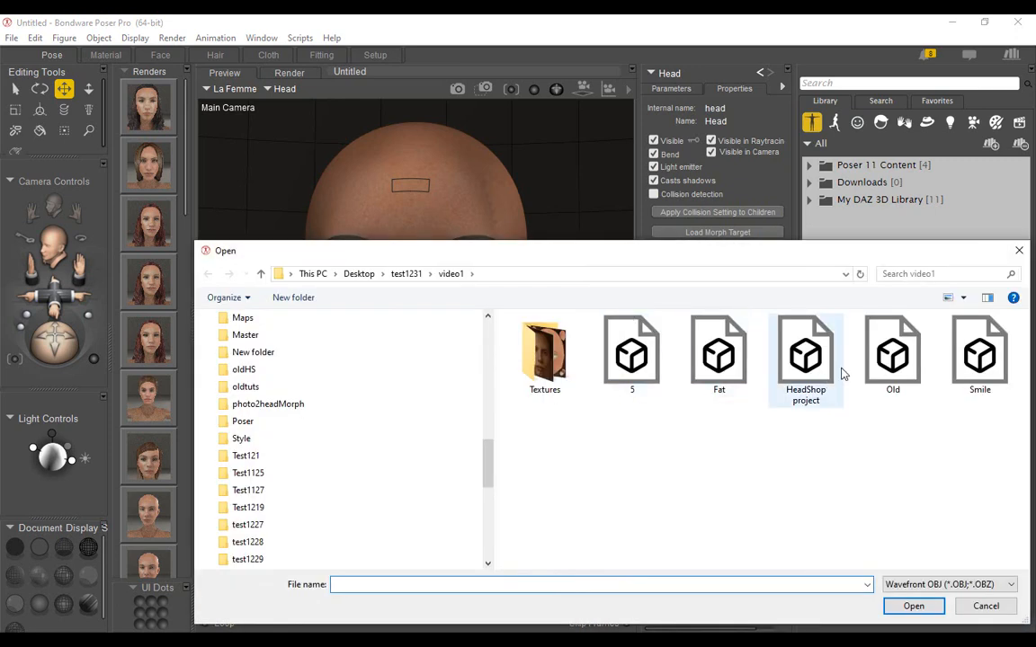
{"action": "double_click", "coordinate": [888, 358]}
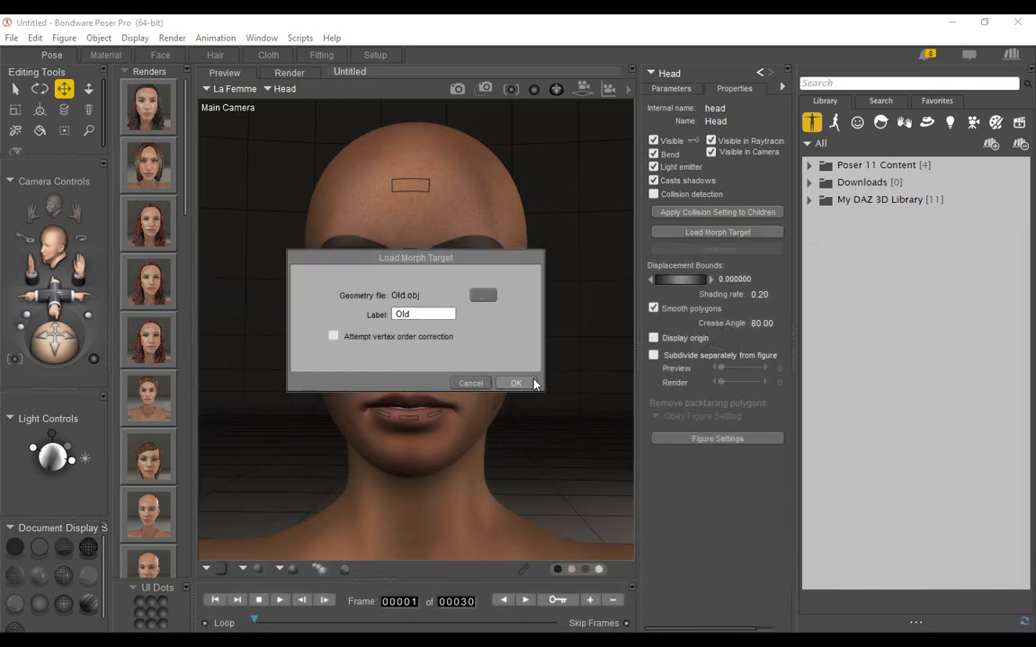
{"action": "left_click", "coordinate": [523, 382]}
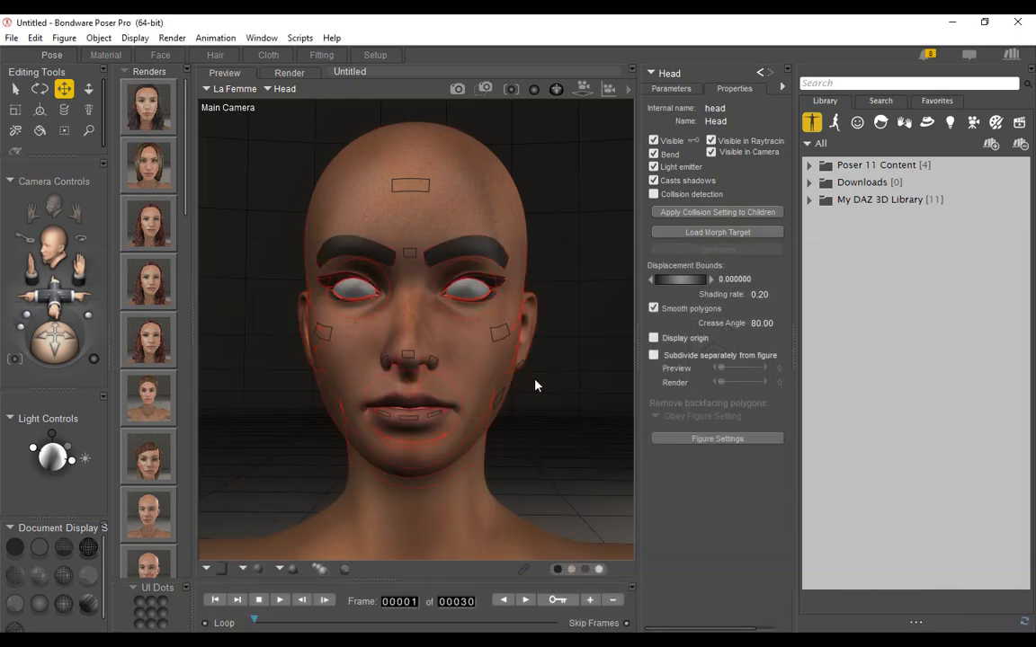
Load the Smile OBJ from the video1 folder as a head morph target labelled Smile.
{"action": "left_click", "coordinate": [718, 232]}
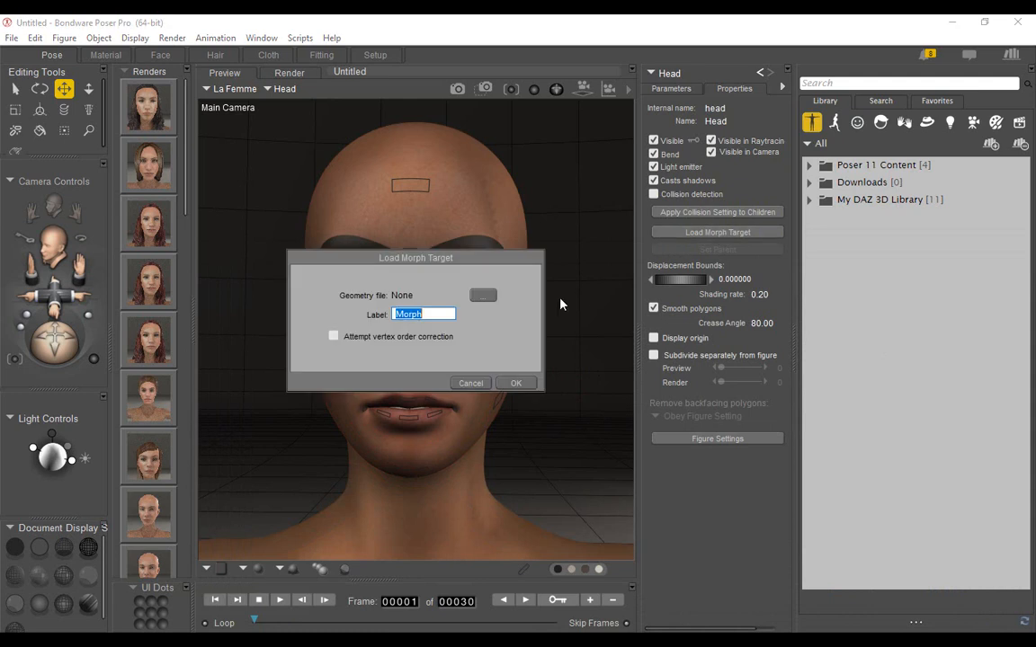
{"action": "left_click", "coordinate": [482, 295]}
{"action": "left_click", "coordinate": [979, 353]}
{"action": "double_click", "coordinate": [979, 353]}
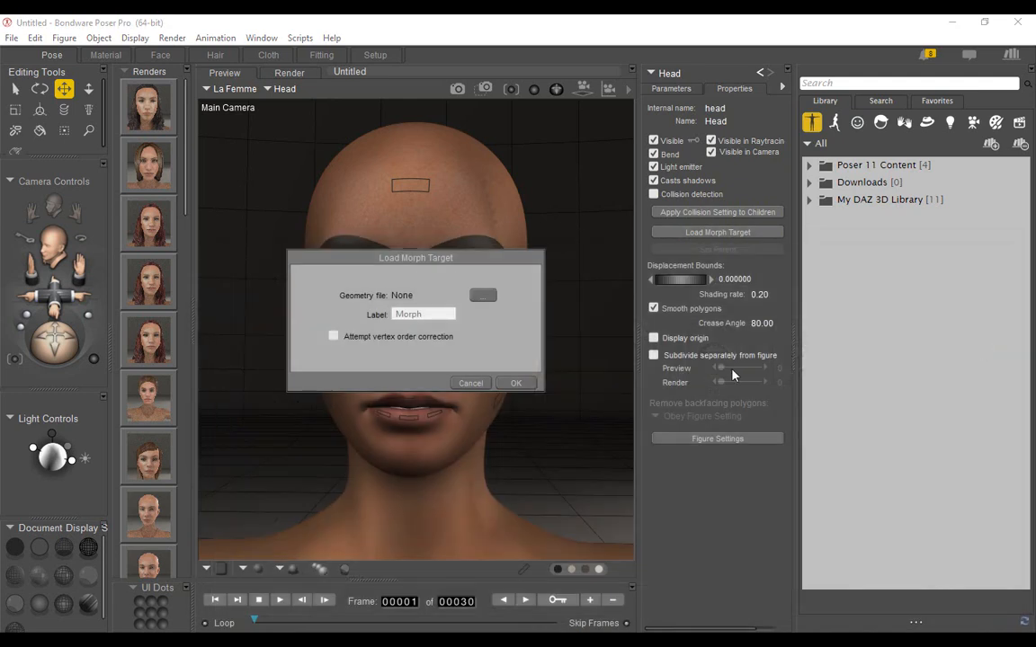
{"action": "left_click", "coordinate": [520, 383]}
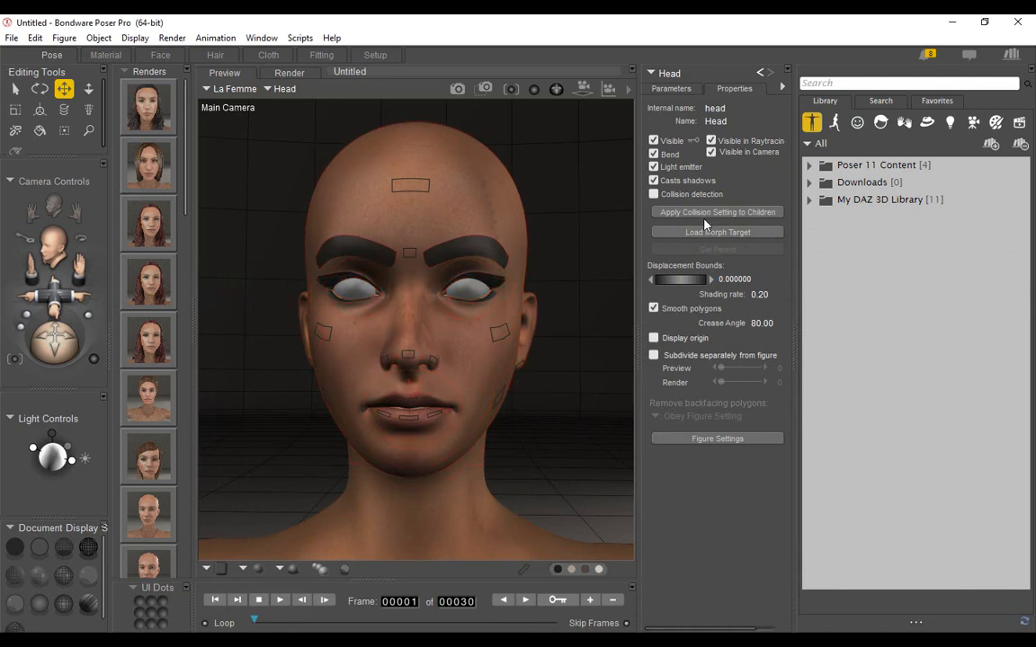
Set the head's HeadShop project morph to 0.420 and its Smile morph to -0.160.
{"action": "left_click", "coordinate": [671, 88]}
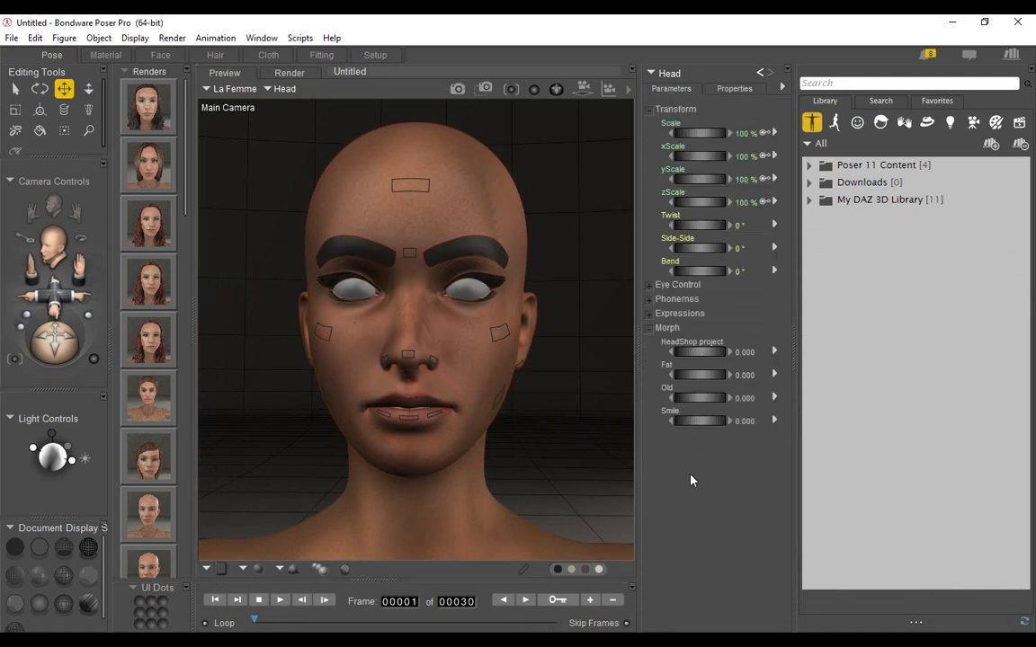
{"action": "left_click_drag", "start_coordinate": [698, 355], "coordinate": [742, 355]}
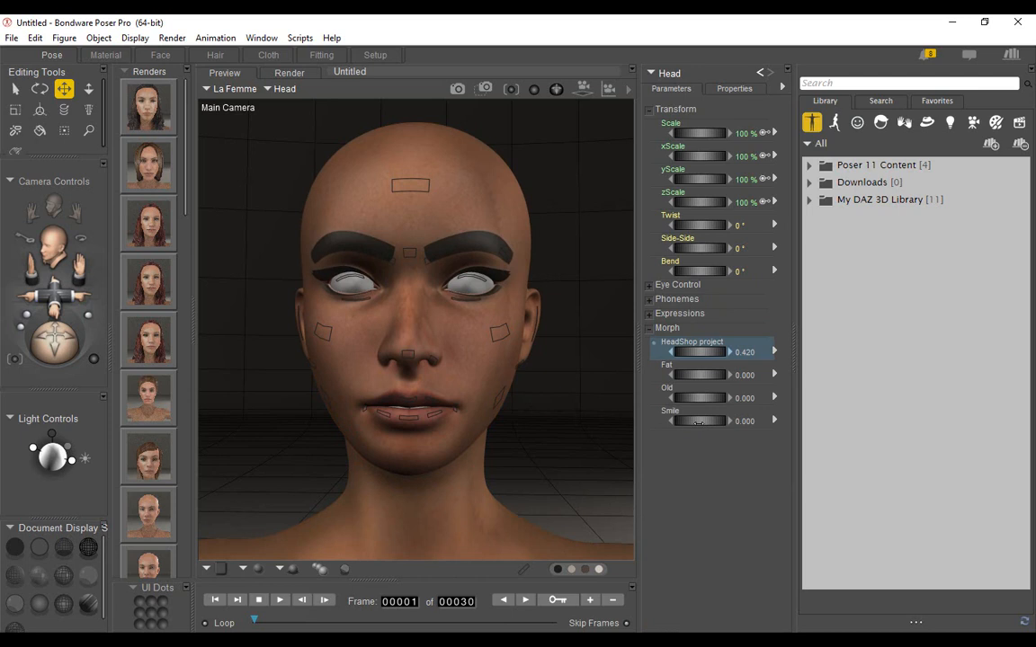
{"action": "mouse_move", "coordinate": [698, 421]}
{"action": "left_mouse_down"}
{"action": "mouse_move", "coordinate": [743, 422]}
{"action": "mouse_move", "coordinate": [671, 421]}
{"action": "mouse_move", "coordinate": [684, 422]}
{"action": "left_mouse_up"}
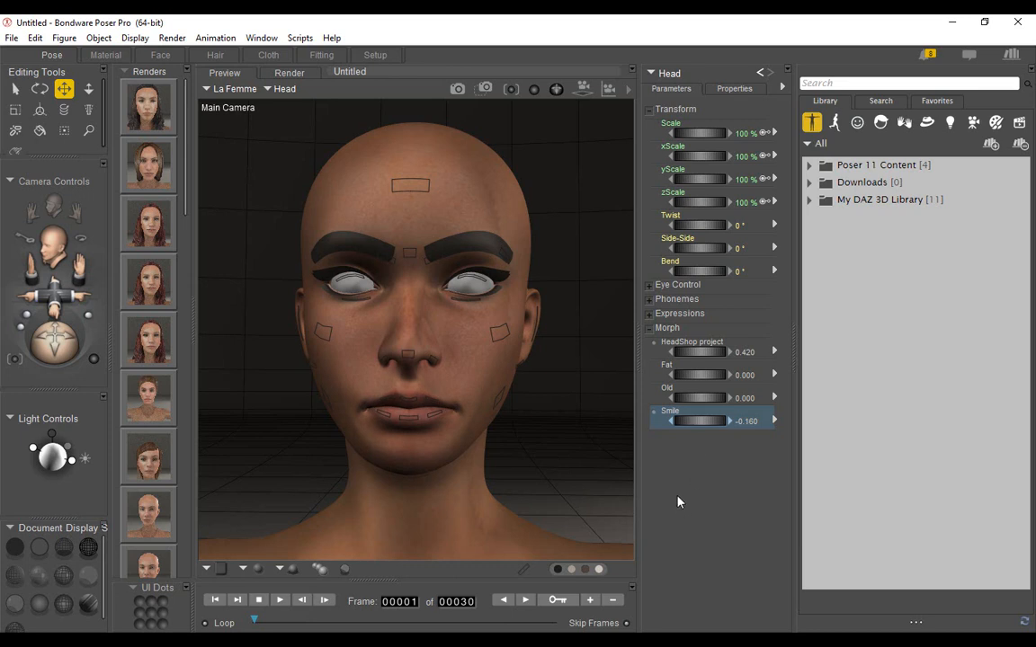
Try the Old morph at -0.120 on the head, and reset it to 0.
{"action": "mouse_move", "coordinate": [703, 400]}
{"action": "left_mouse_down"}
{"action": "mouse_move", "coordinate": [734, 399]}
{"action": "mouse_move", "coordinate": [693, 399]}
{"action": "left_mouse_up"}
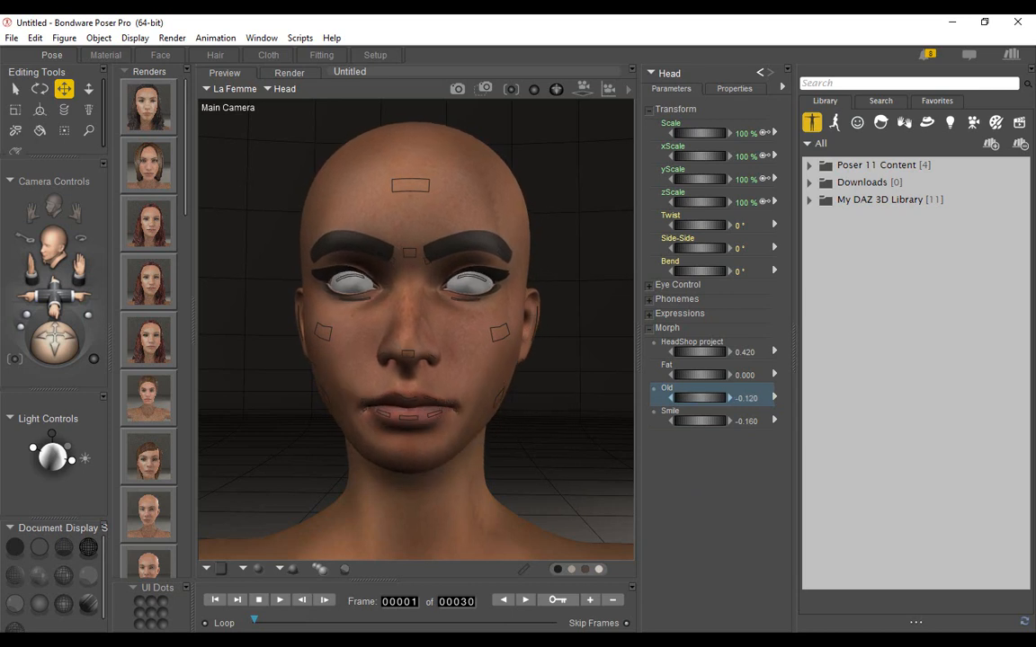
{"action": "left_click", "coordinate": [748, 398]}
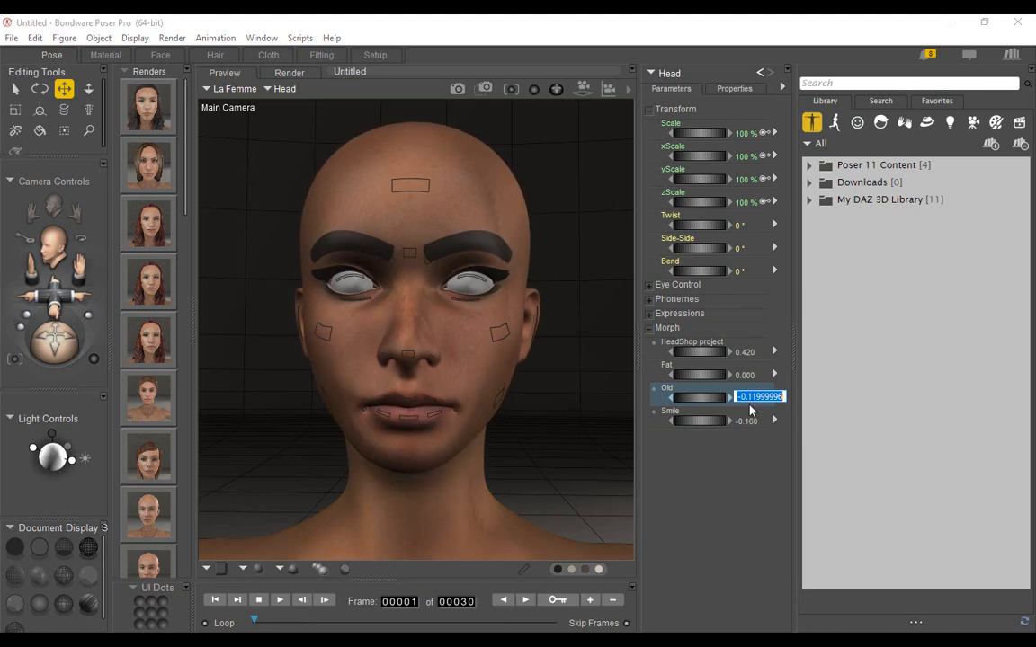
{"action": "type", "text": "0"}
{"action": "key", "text": "Return"}
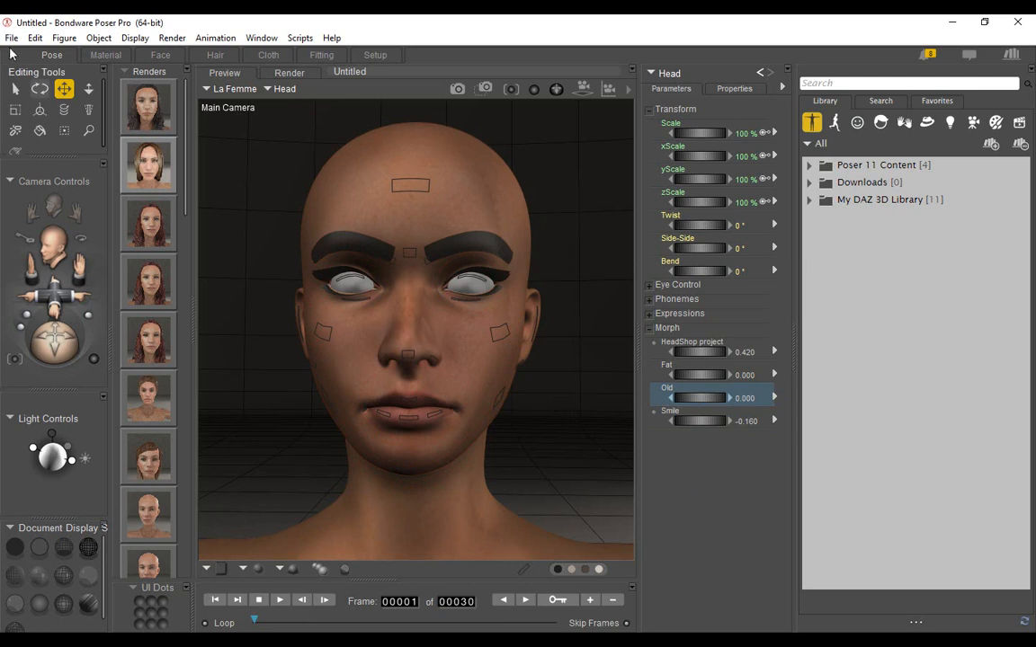
Import the hair as Wavefront OBJ file 5 from the video1 folder at 100% of original size.
{"action": "left_click", "coordinate": [12, 39]}
{"action": "mouse_move", "coordinate": [52, 172]}
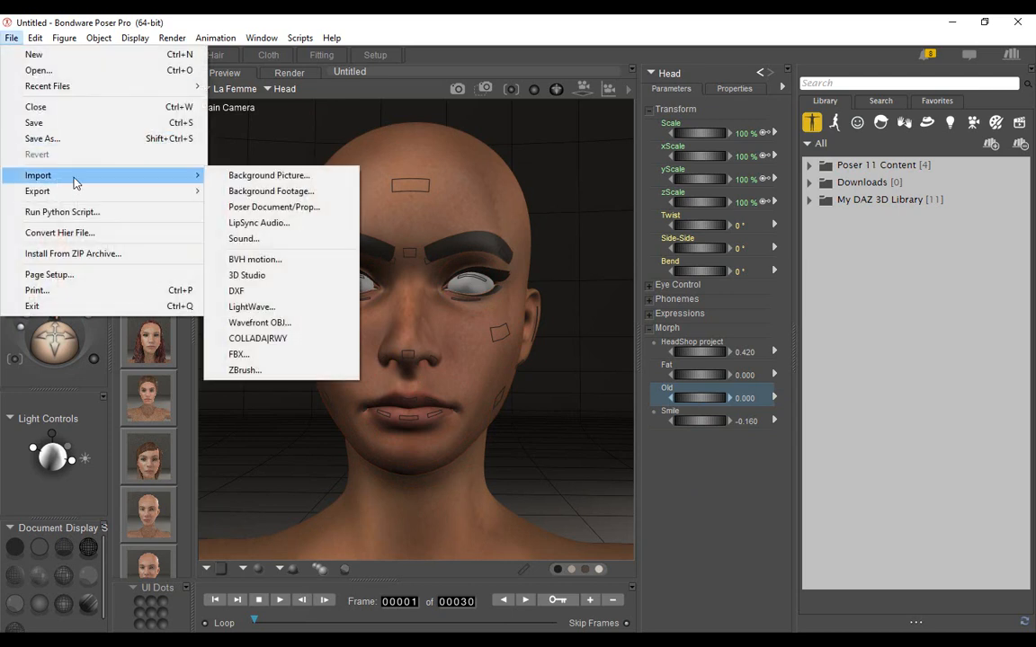
{"action": "left_click", "coordinate": [261, 323]}
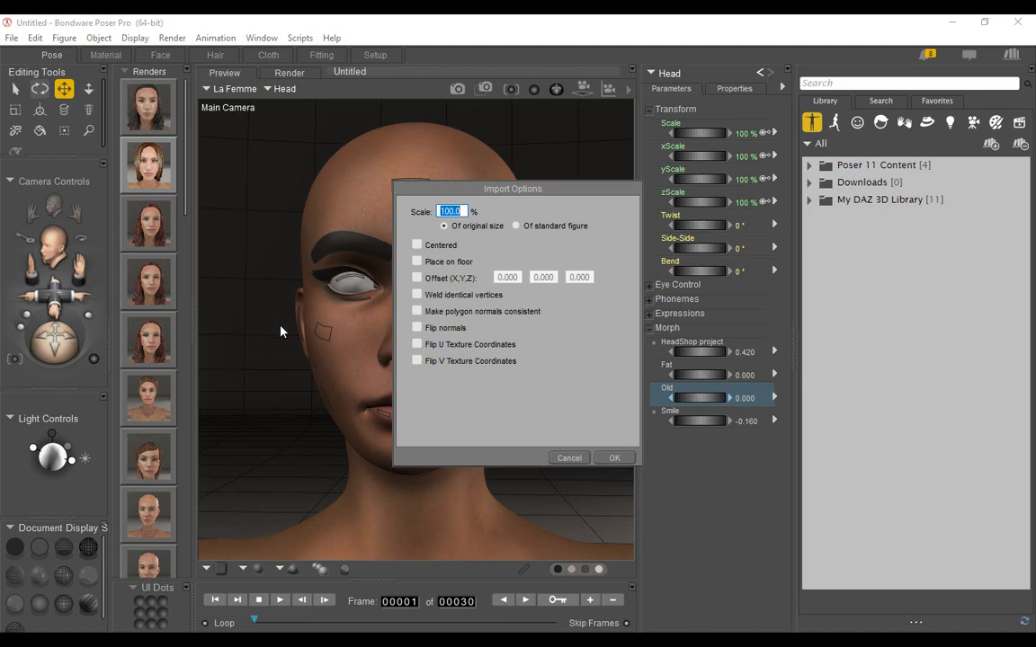
{"action": "left_click", "coordinate": [615, 459]}
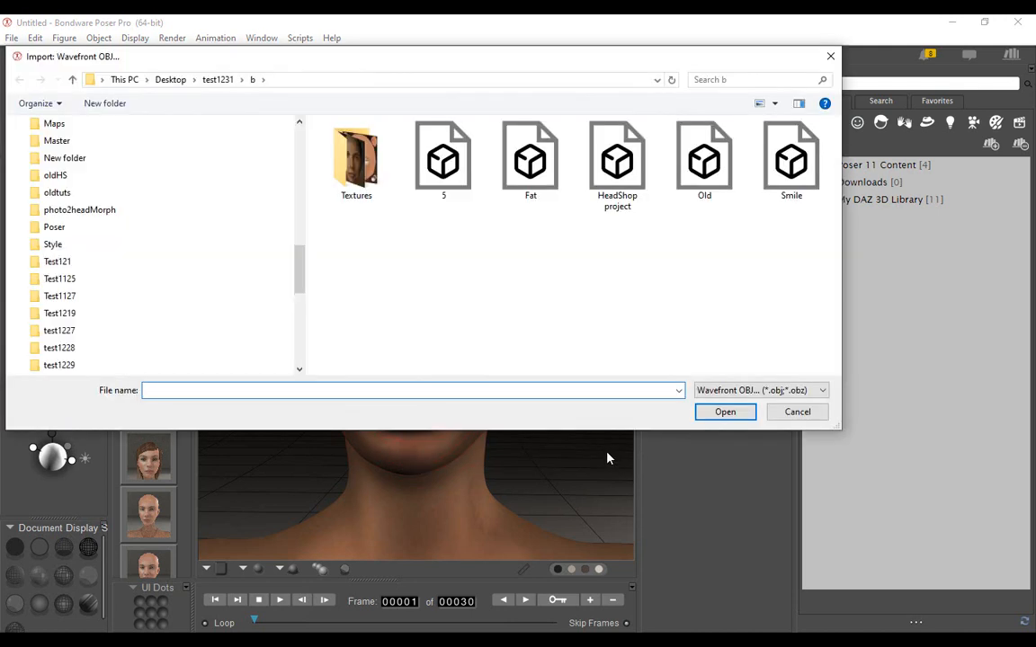
{"action": "left_click", "coordinate": [209, 80]}
{"action": "double_click", "coordinate": [337, 175]}
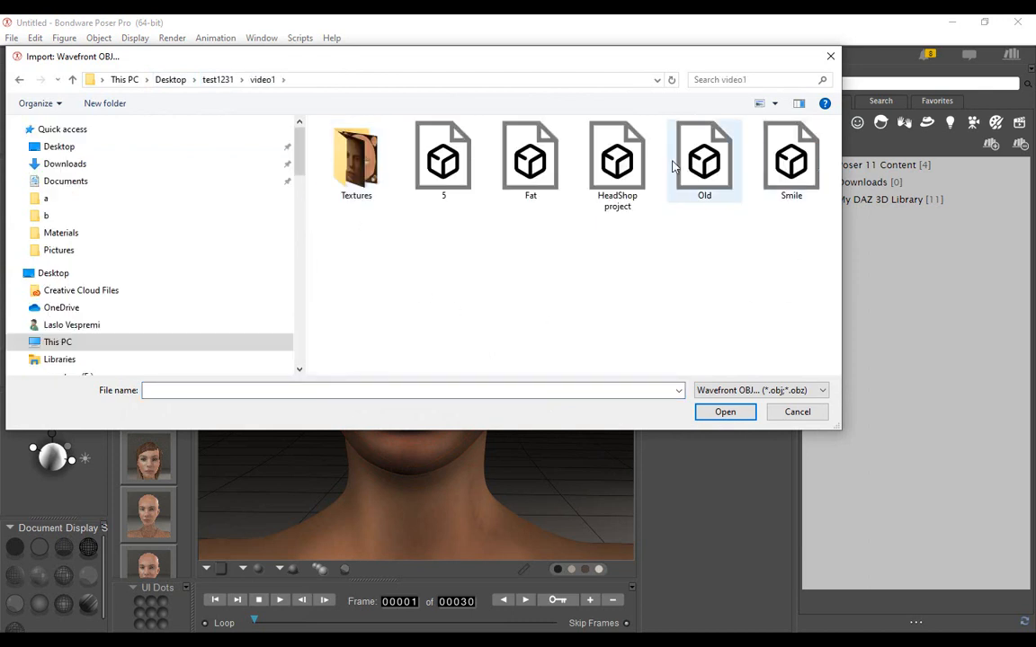
{"action": "double_click", "coordinate": [429, 167]}
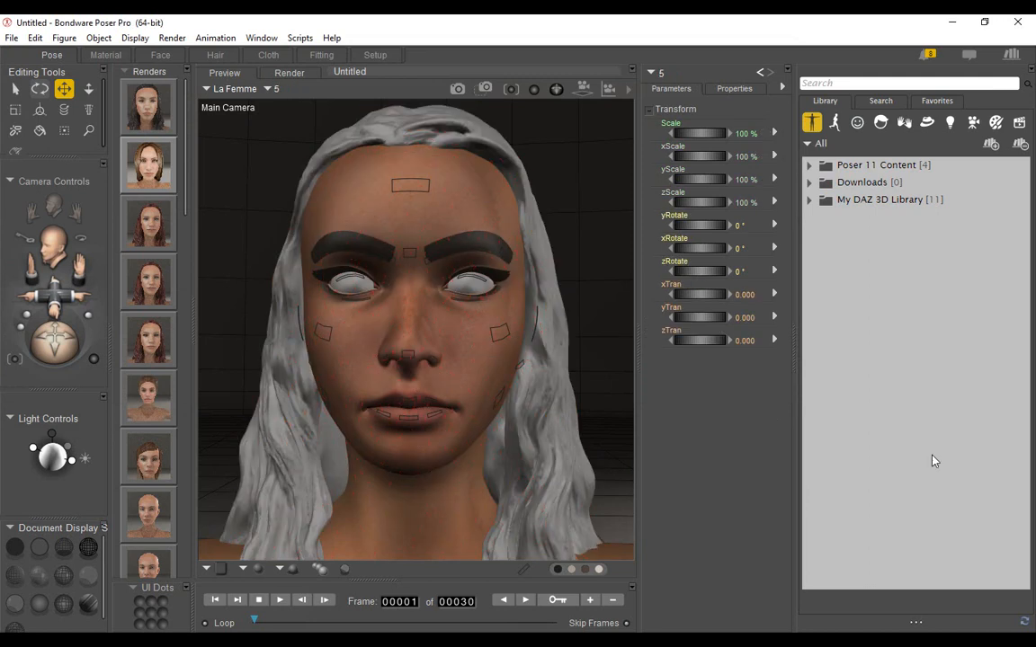
Apply the brownsoft.jpg texture to the diffuse color of the imported hair prop's default material.
{"action": "left_click", "coordinate": [106, 56]}
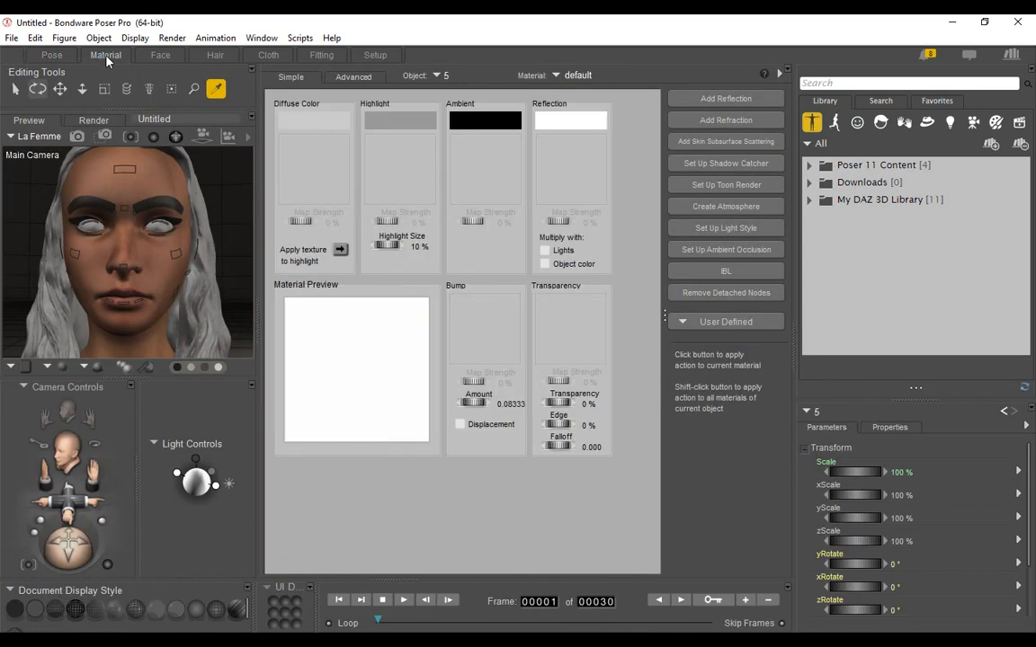
{"action": "left_click", "coordinate": [308, 171]}
{"action": "left_click", "coordinate": [331, 149]}
{"action": "double_click", "coordinate": [546, 202]}
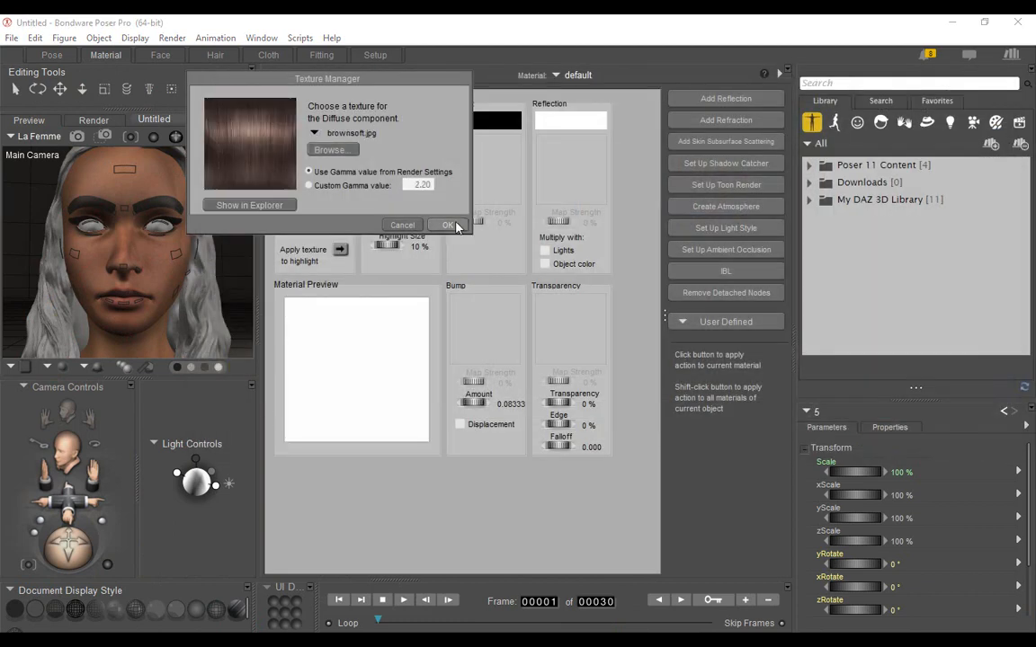
{"action": "left_click", "coordinate": [447, 224]}
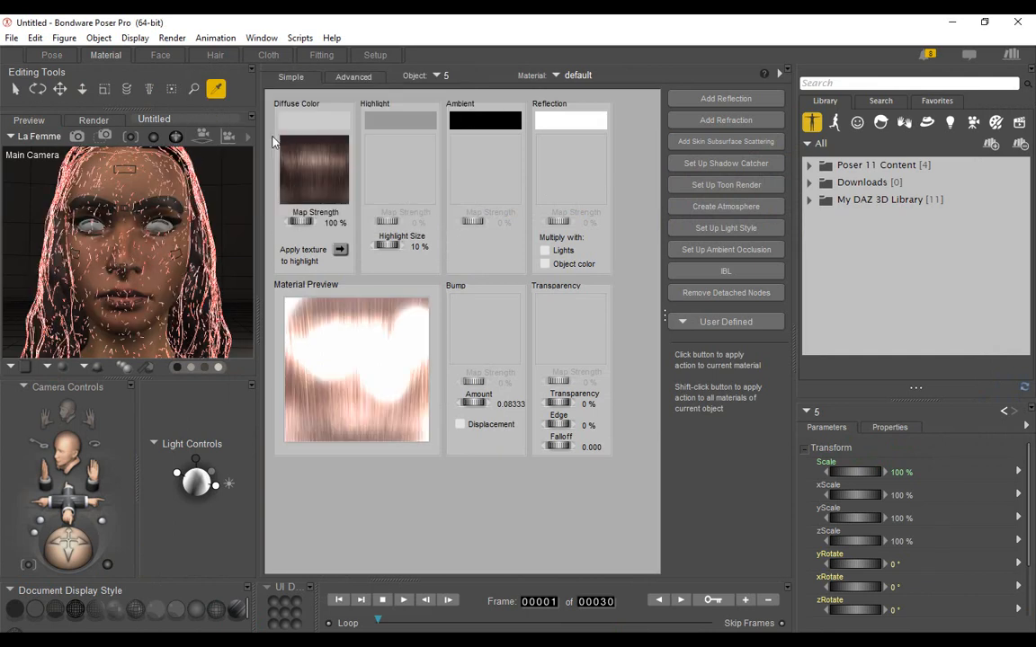
Apply LaFemme-HeadMU1_color_smoothed from the video1 Textures folder to La Femme's SkinHead diffuse color, and copy it to the highlight.
{"action": "left_click", "coordinate": [444, 75]}
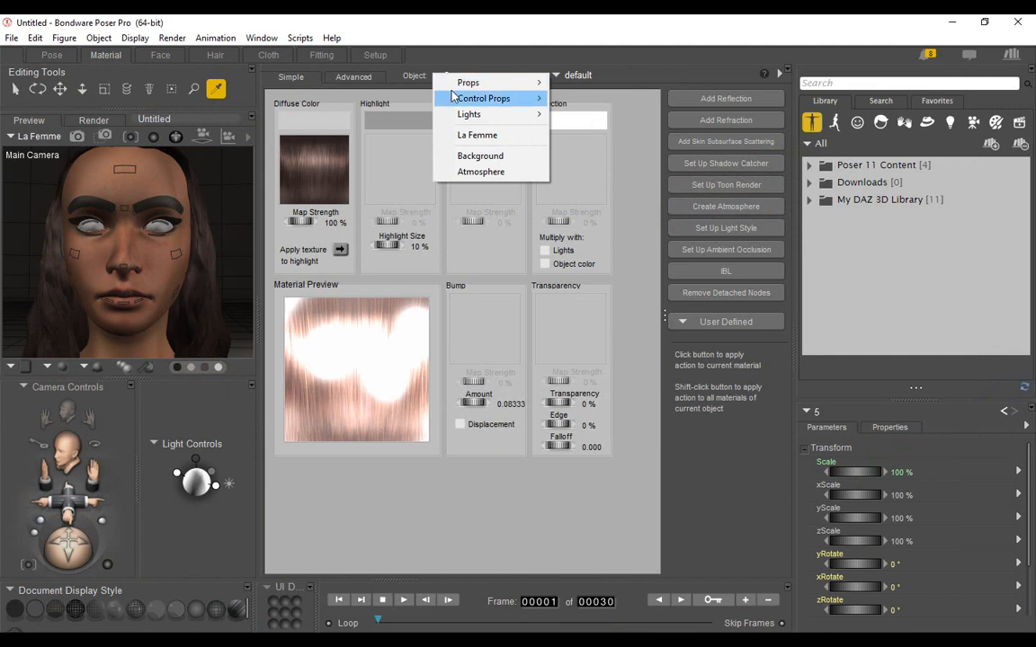
{"action": "left_click", "coordinate": [475, 135]}
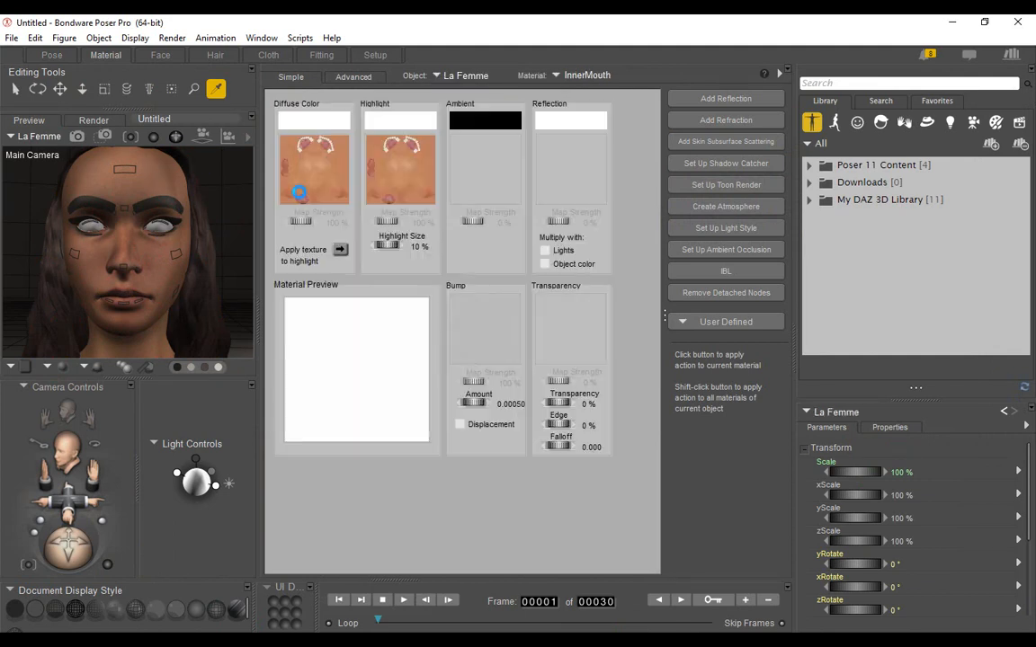
{"action": "left_click", "coordinate": [289, 166]}
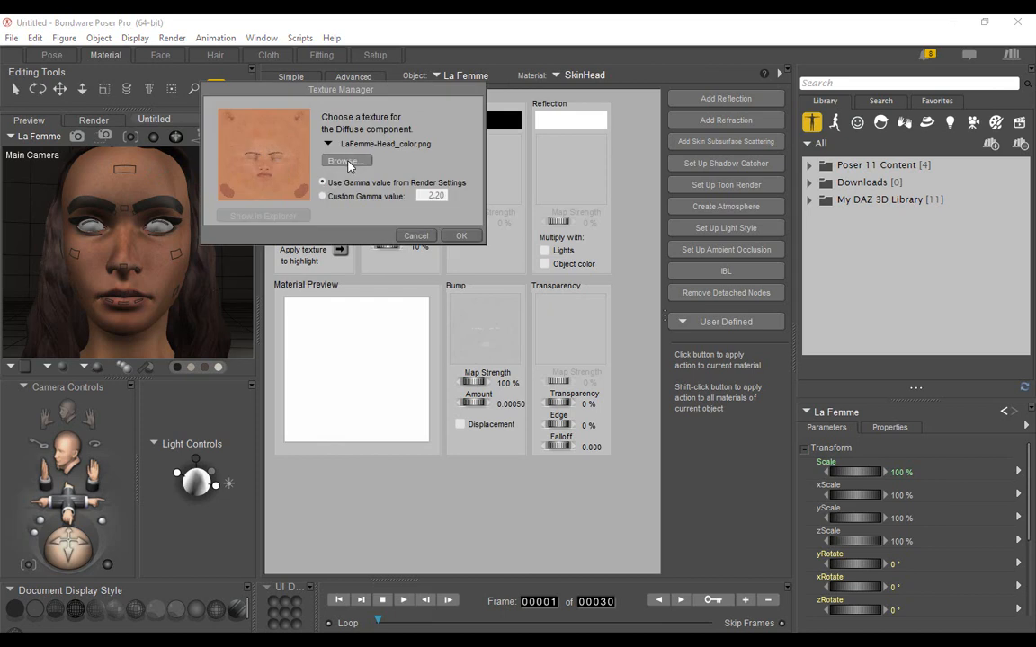
{"action": "left_click", "coordinate": [346, 161]}
{"action": "left_click_drag", "start_coordinate": [488, 234], "coordinate": [485, 351]}
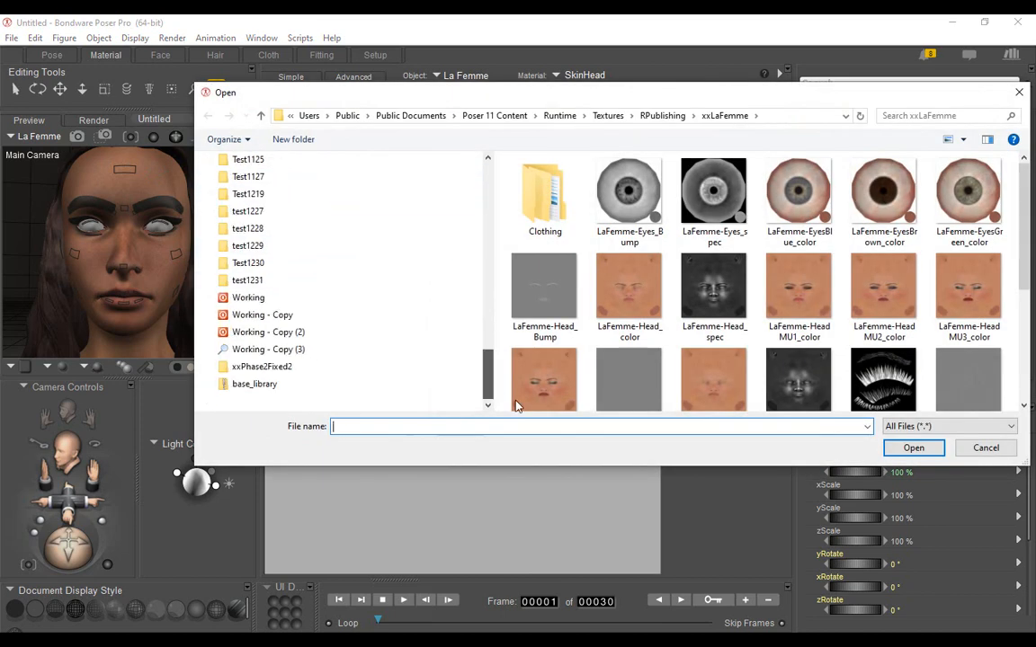
{"action": "left_click", "coordinate": [281, 282]}
{"action": "double_click", "coordinate": [532, 213]}
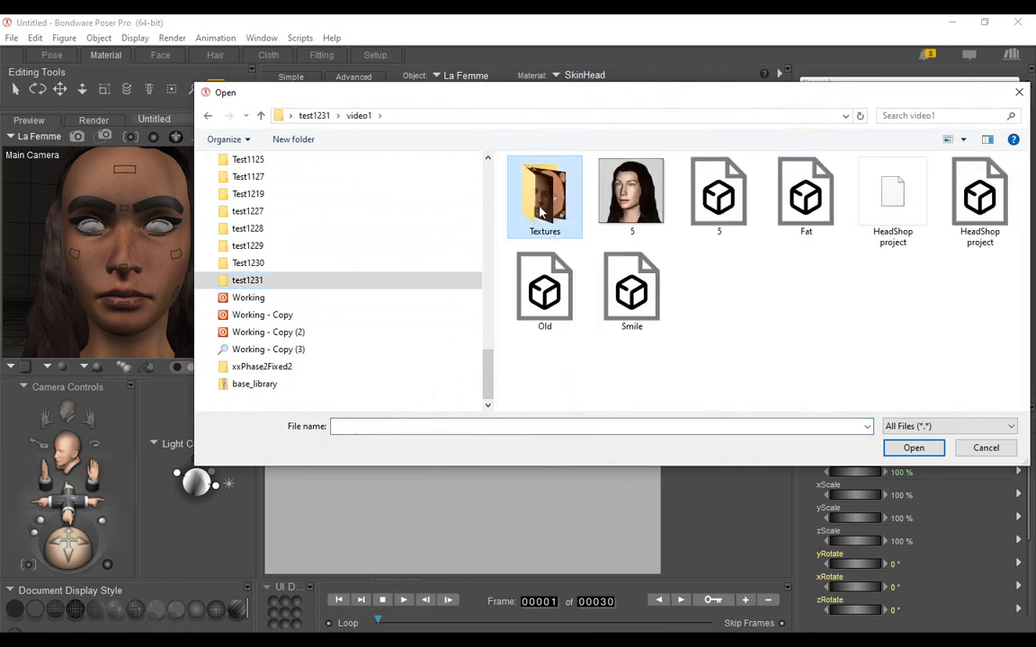
{"action": "double_click", "coordinate": [542, 212]}
{"action": "left_click", "coordinate": [631, 202]}
{"action": "double_click", "coordinate": [643, 207]}
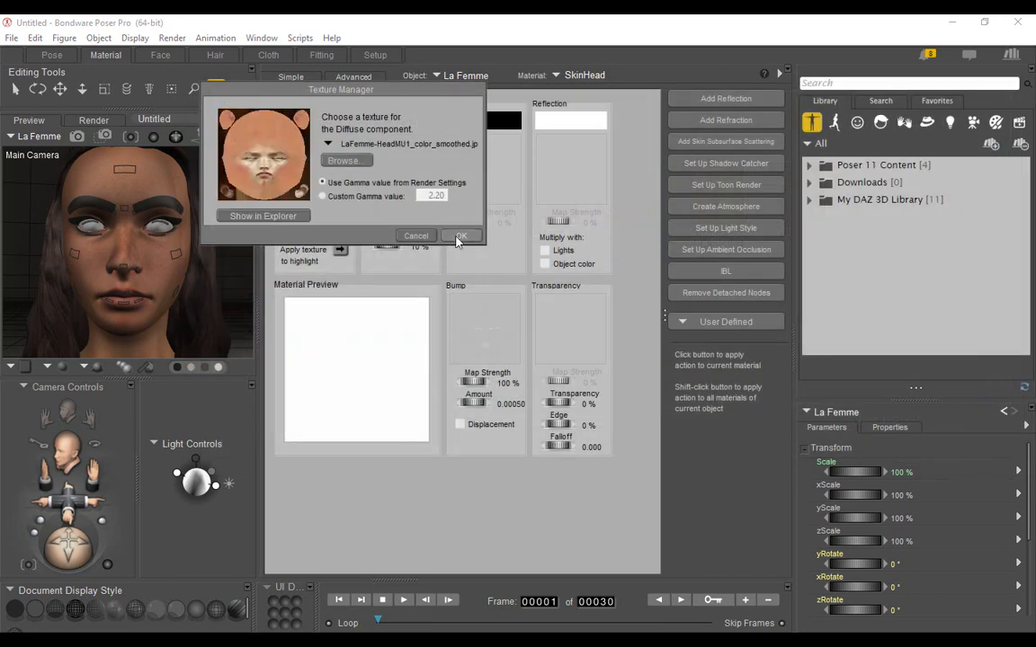
{"action": "left_click", "coordinate": [459, 236]}
{"action": "left_click", "coordinate": [339, 249]}
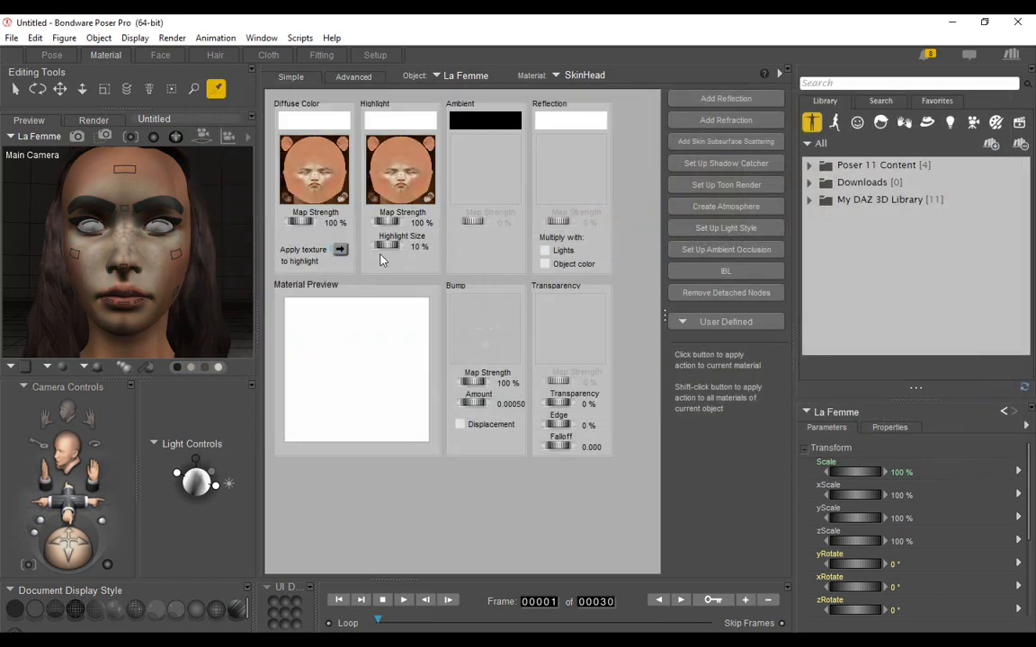
Use LaFemme-HeadMU1_color_smoothed from the video1 Textures folder for the diffuse color and highlight of La Femme's Lips material.
{"action": "left_click", "coordinate": [587, 75]}
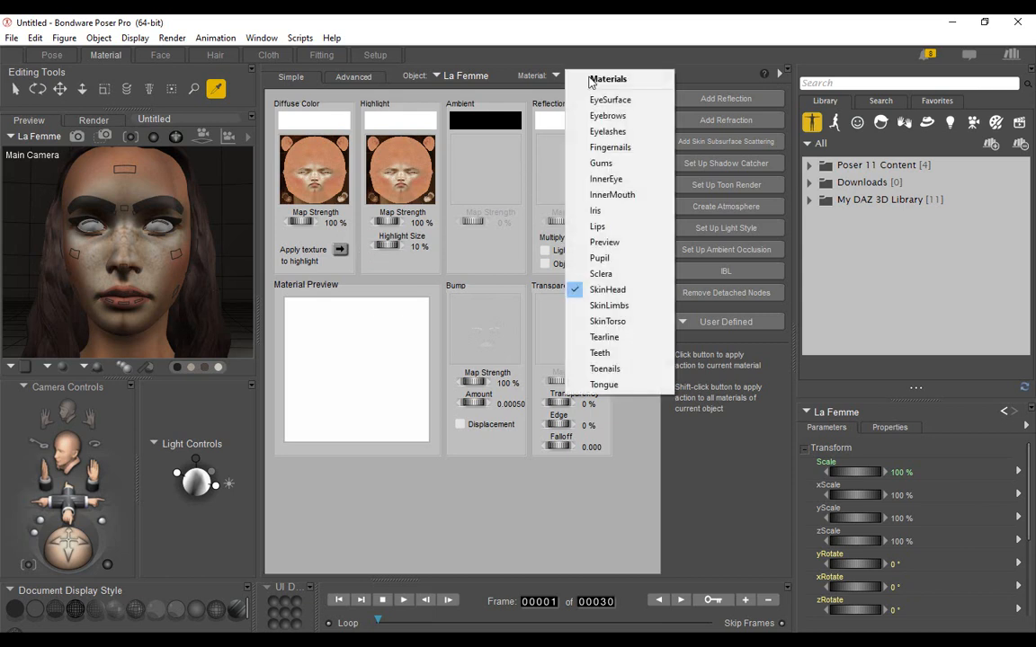
{"action": "left_click", "coordinate": [594, 226]}
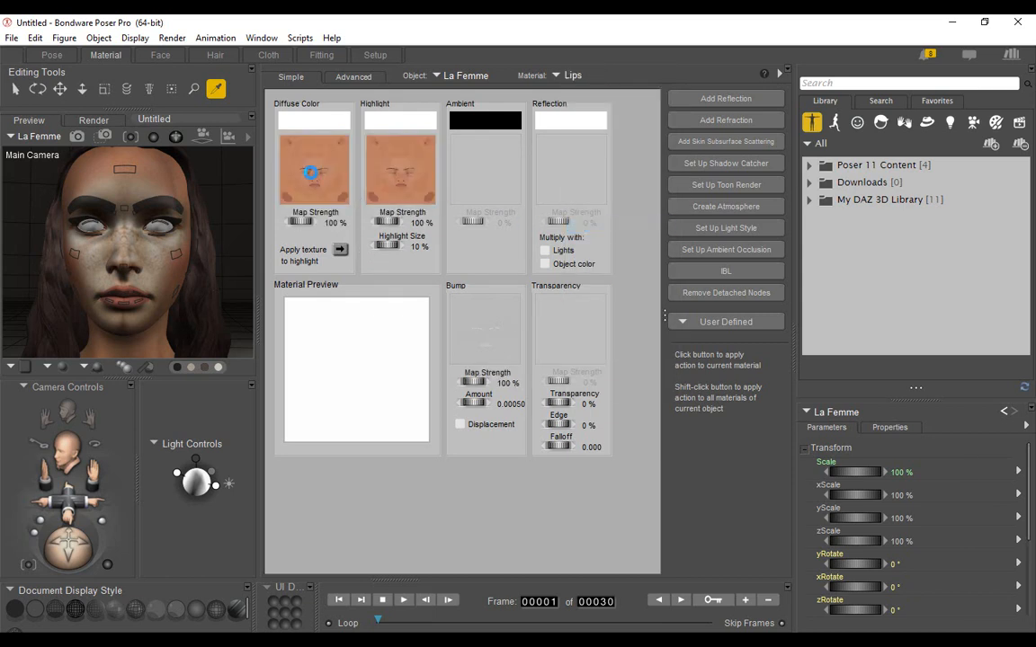
{"action": "left_click", "coordinate": [280, 156]}
{"action": "left_click", "coordinate": [335, 150]}
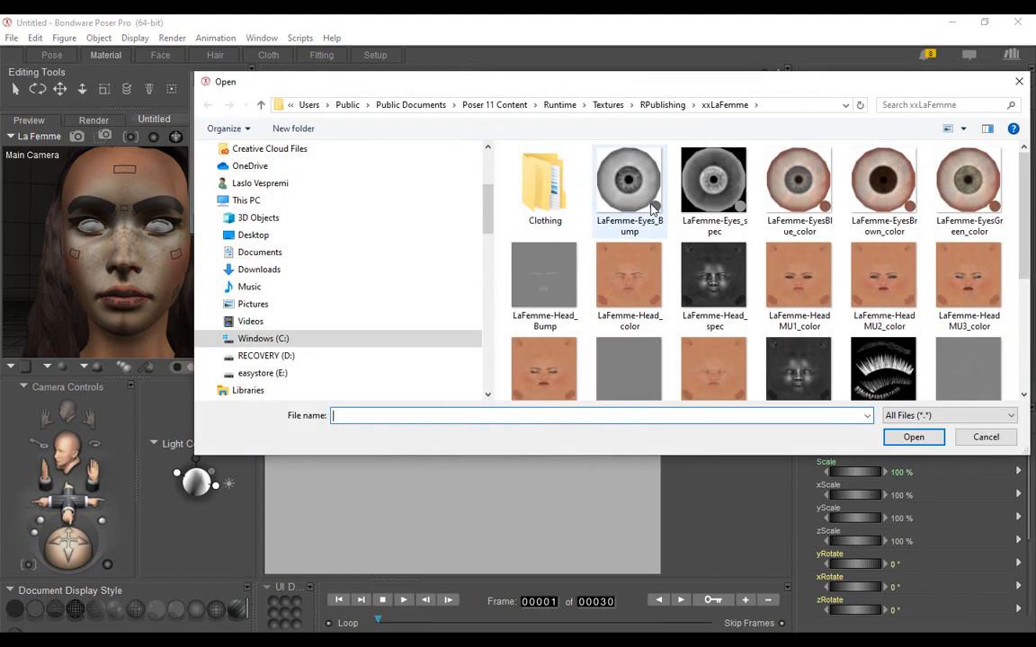
{"action": "left_click_drag", "start_coordinate": [487, 205], "coordinate": [501, 376]}
{"action": "left_click", "coordinate": [277, 270]}
{"action": "double_click", "coordinate": [531, 201]}
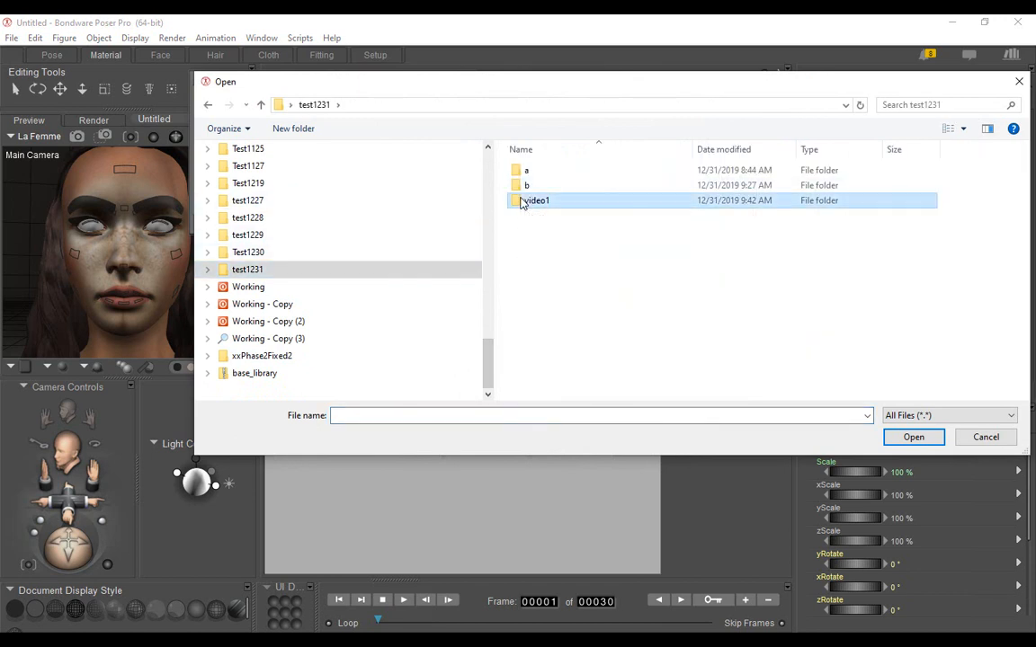
{"action": "double_click", "coordinate": [530, 187]}
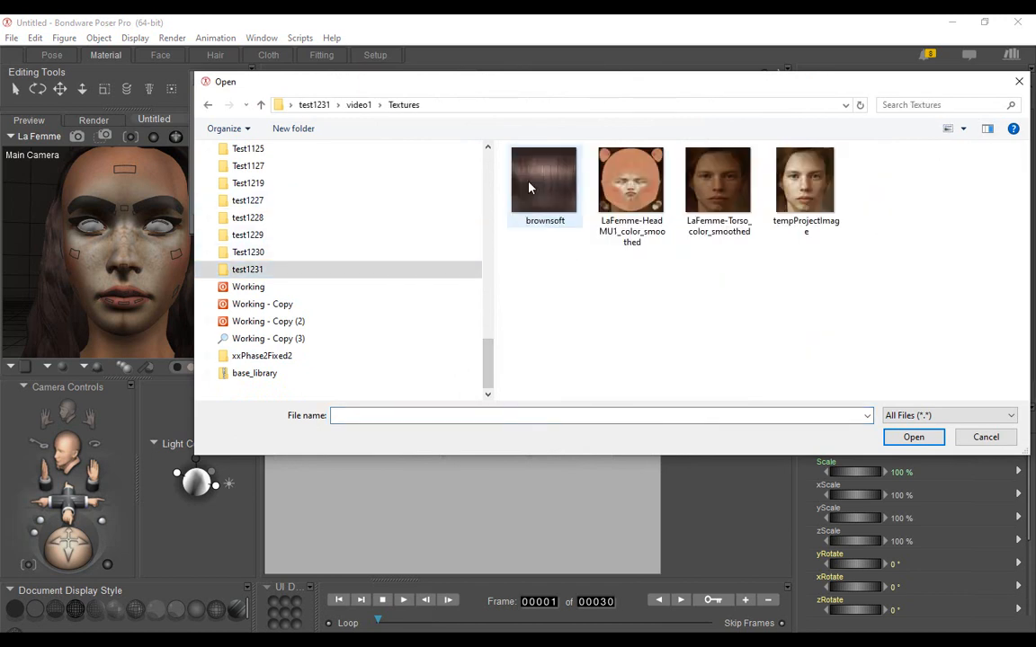
{"action": "left_click", "coordinate": [617, 195]}
{"action": "double_click", "coordinate": [617, 195]}
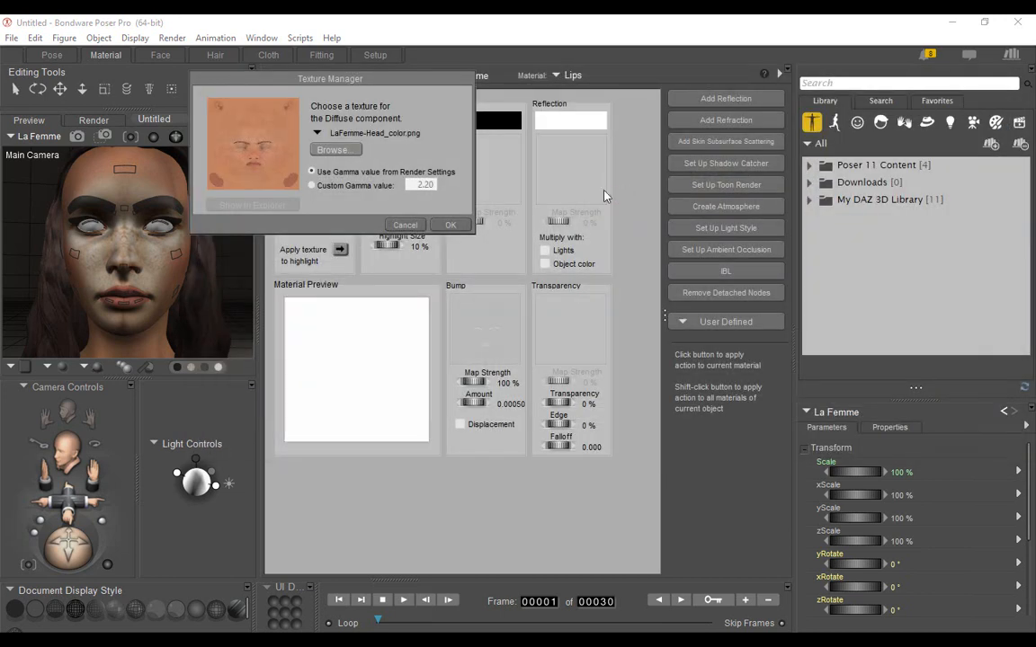
{"action": "left_click", "coordinate": [453, 225]}
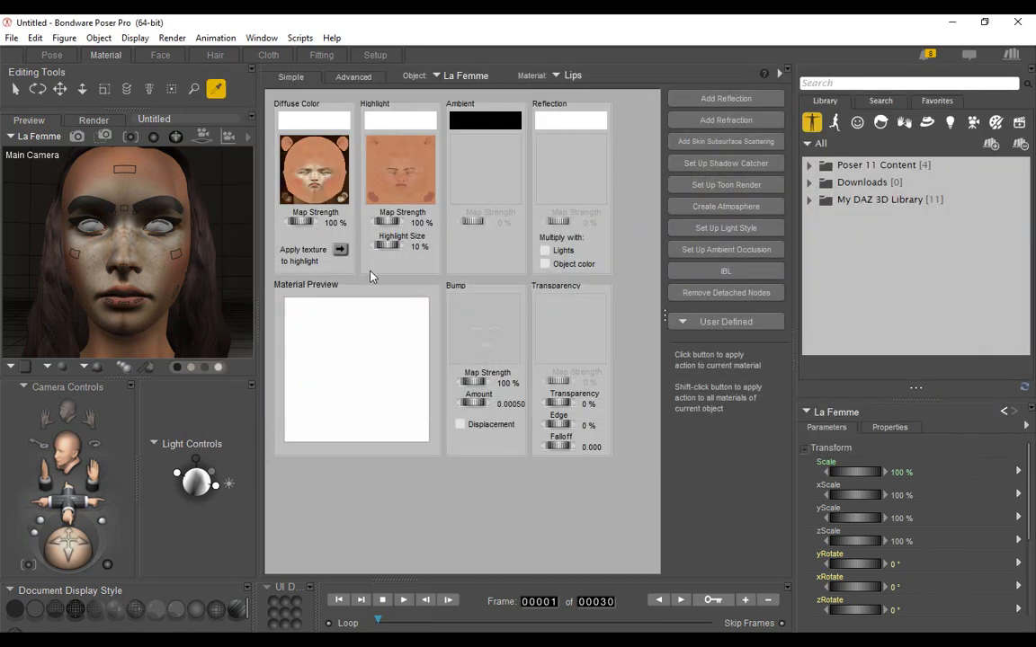
{"action": "left_click", "coordinate": [339, 251]}
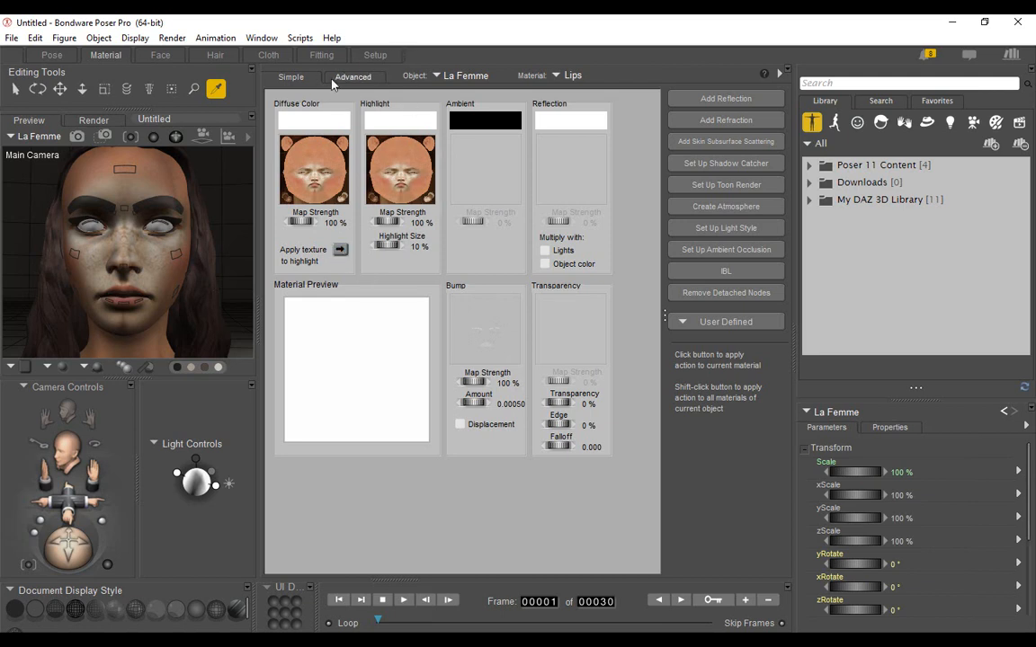
Make PoserSurface the SuperFly root node for La Femme's Lips and SkinHead materials.
{"action": "left_click", "coordinate": [347, 78]}
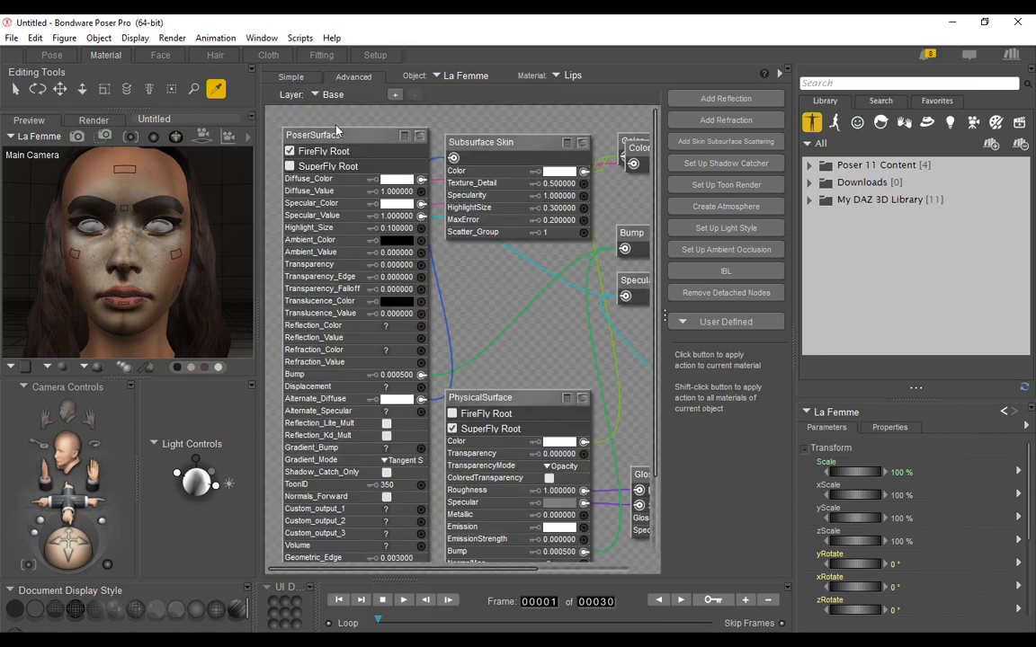
{"action": "left_click", "coordinate": [289, 166]}
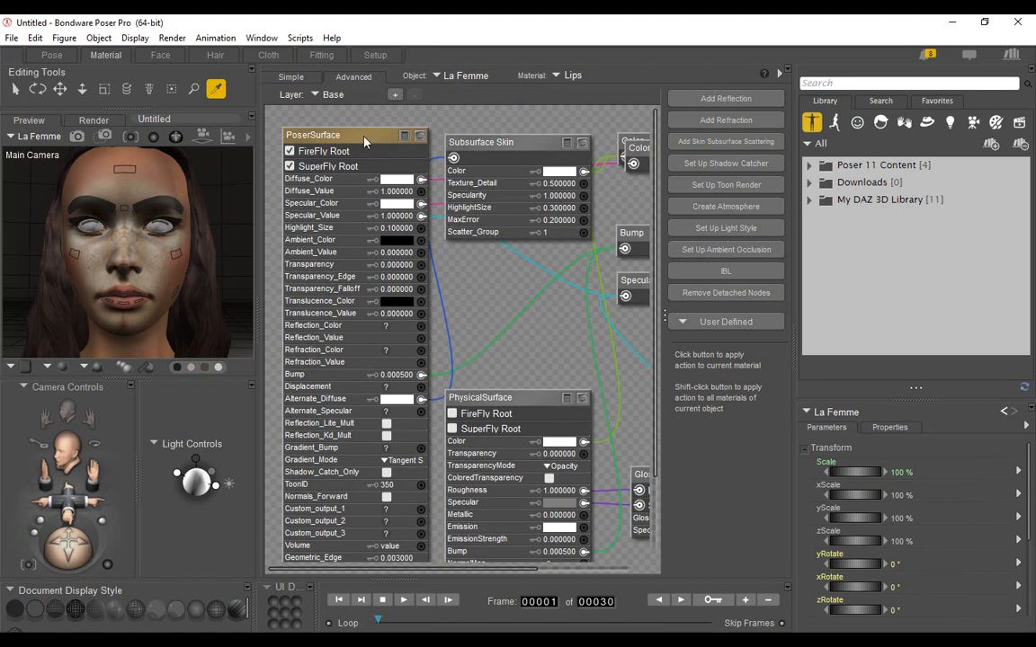
{"action": "left_click", "coordinate": [572, 76]}
{"action": "left_click", "coordinate": [607, 290]}
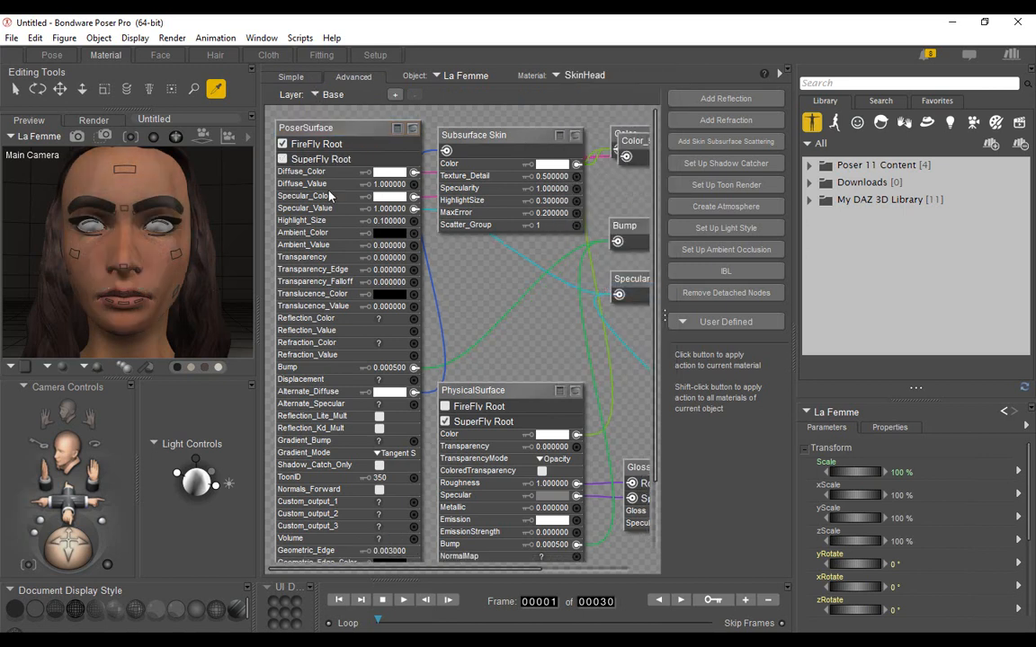
{"action": "left_click", "coordinate": [284, 162]}
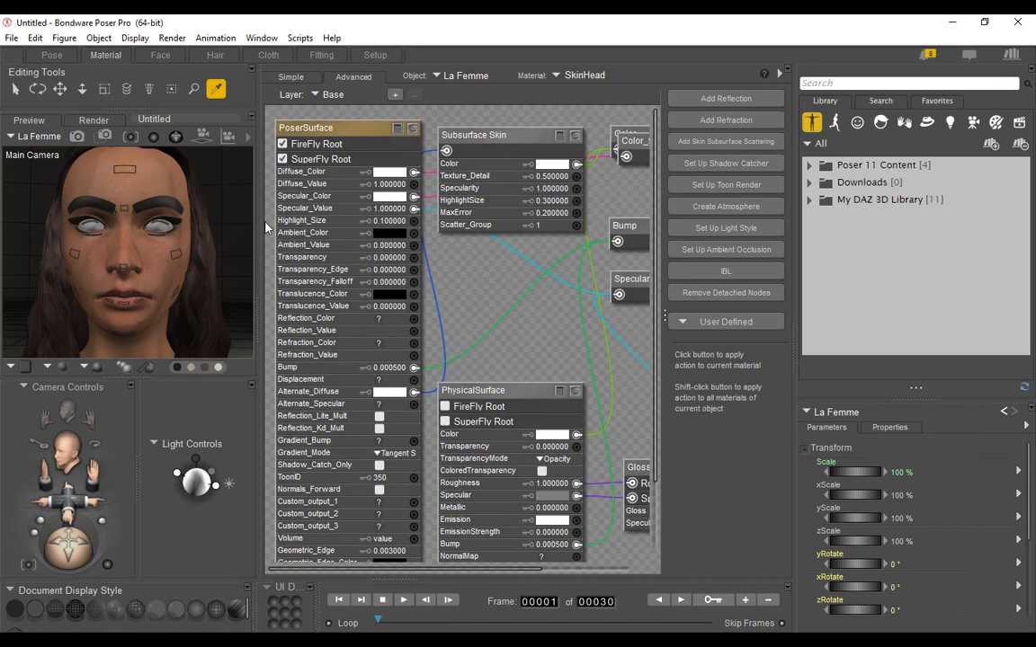
Return to the posing workspace and render the textured La Femme head and hair from the Main Camera.
{"action": "left_click", "coordinate": [47, 56]}
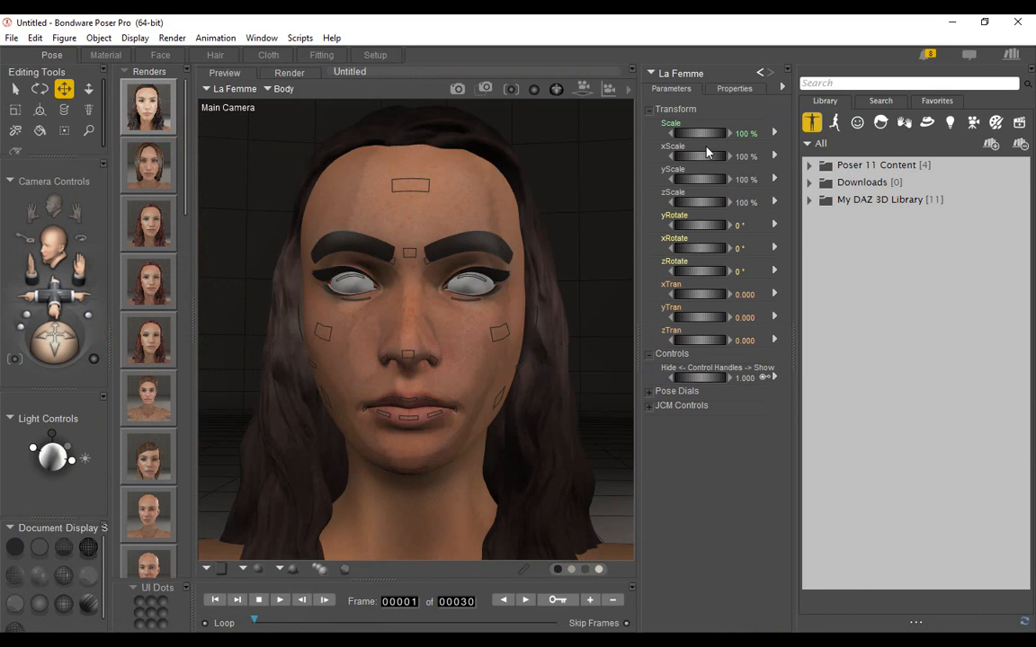
{"action": "left_click", "coordinate": [456, 88]}
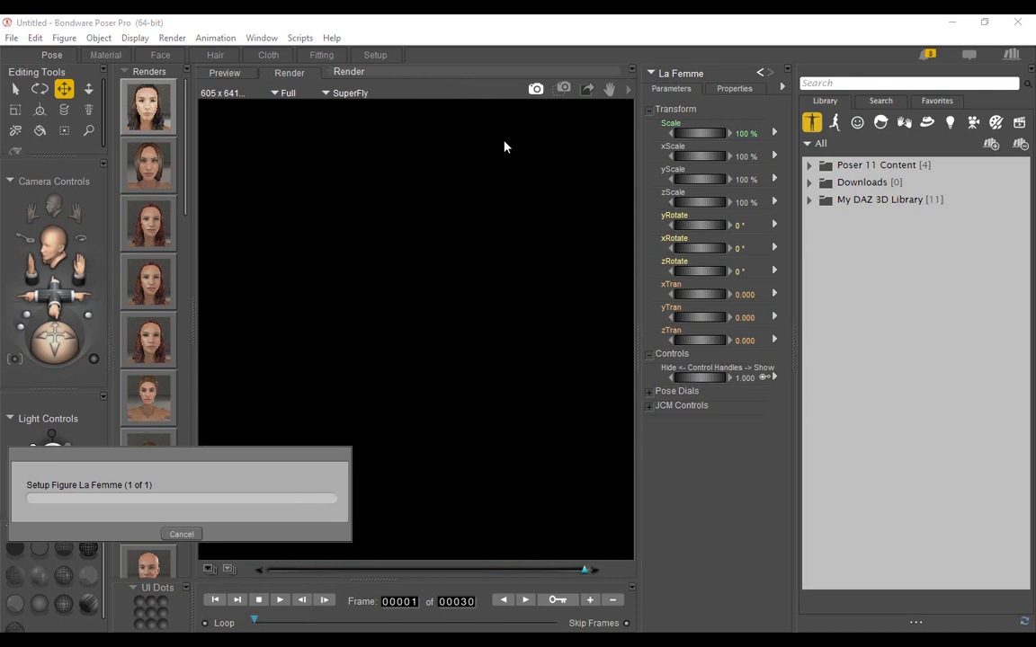